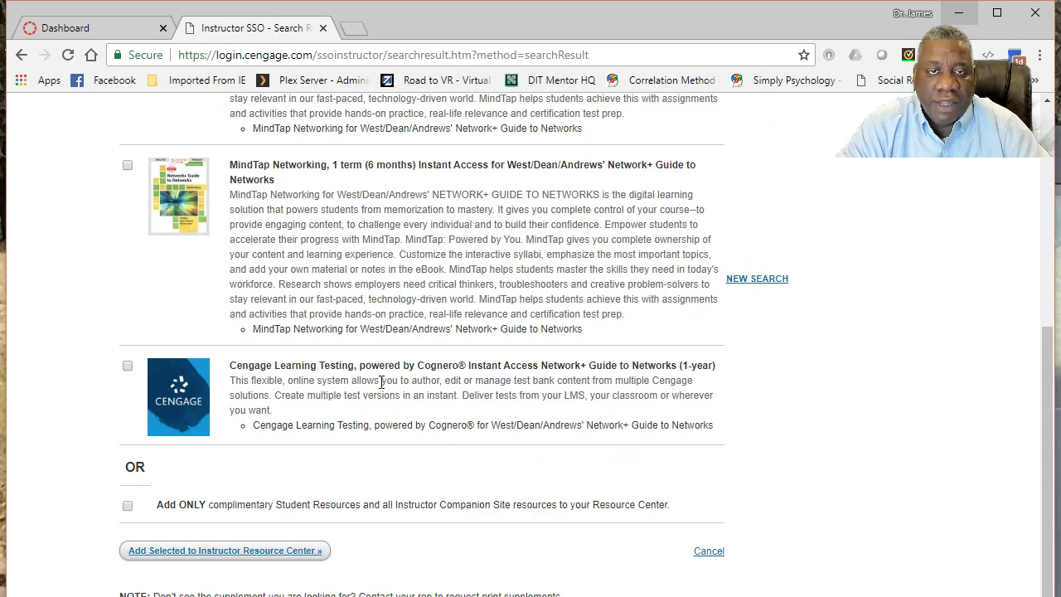
Step: Add the 1-year Cengage Learning Testing, powered by Cognero supplement for Network+ Guide to Networks to the Instructor Resource Center and confirm authorized use
{"action": "scroll", "coordinate": [49, 373], "scroll_direction": "up", "scroll_amount": 5}
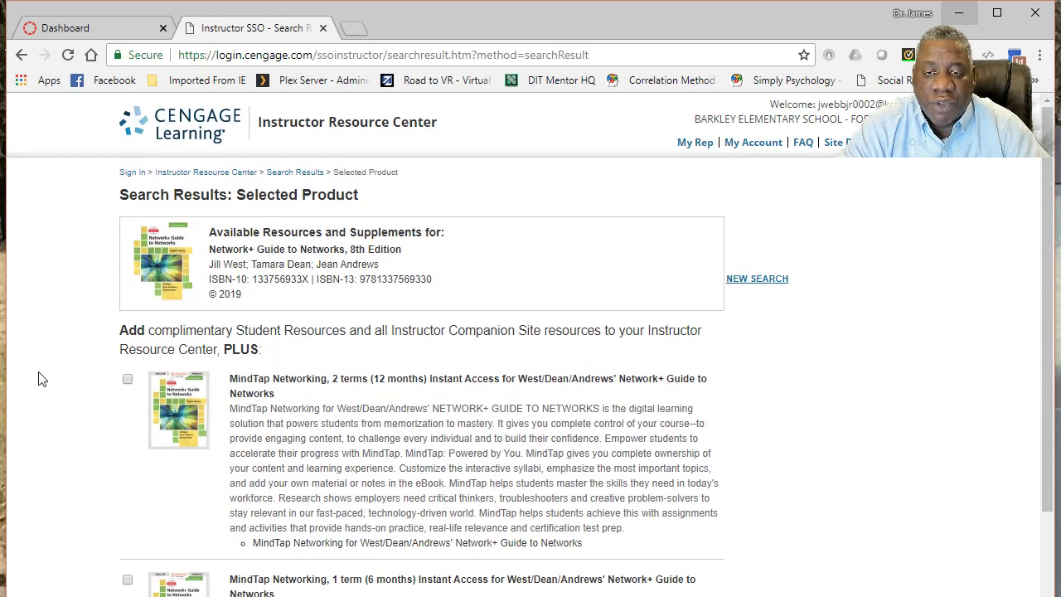
{"action": "scroll", "coordinate": [71, 386], "scroll_direction": "down", "scroll_amount": 5}
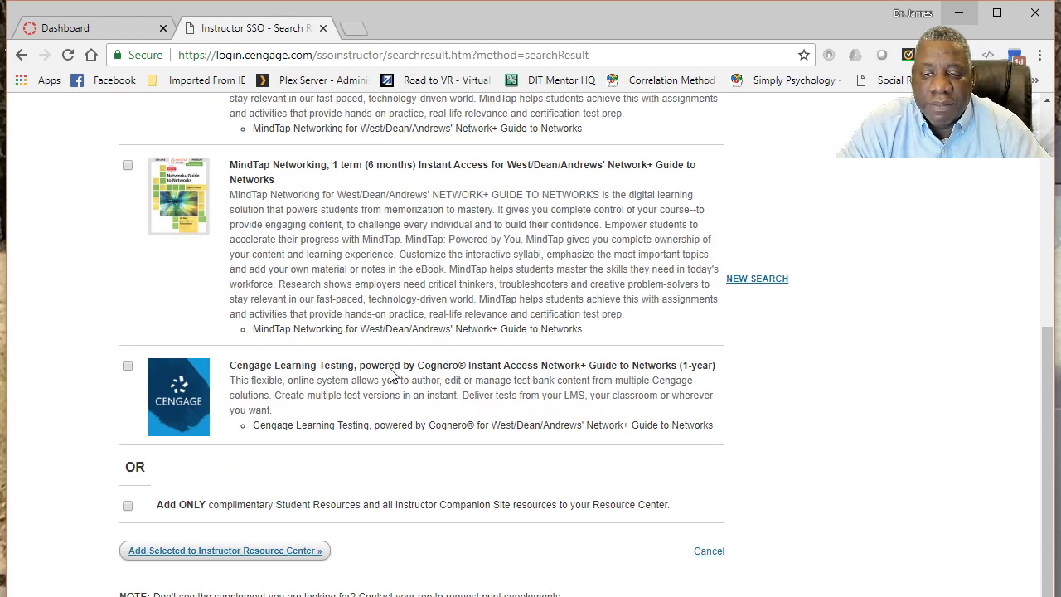
{"action": "left_click_drag", "start_coordinate": [424, 369], "coordinate": [472, 371]}
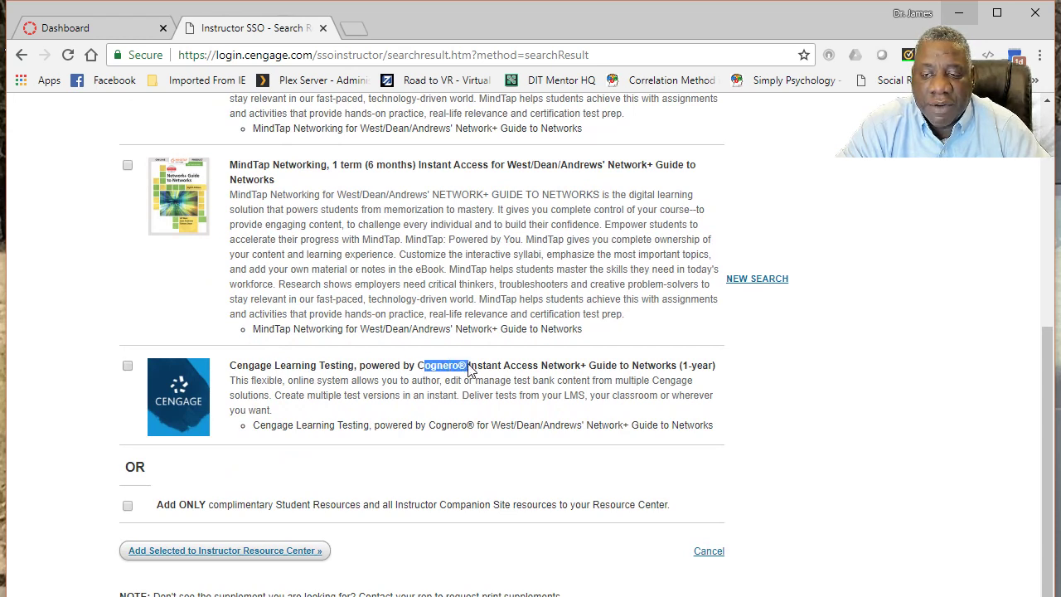
{"action": "left_click", "coordinate": [127, 367]}
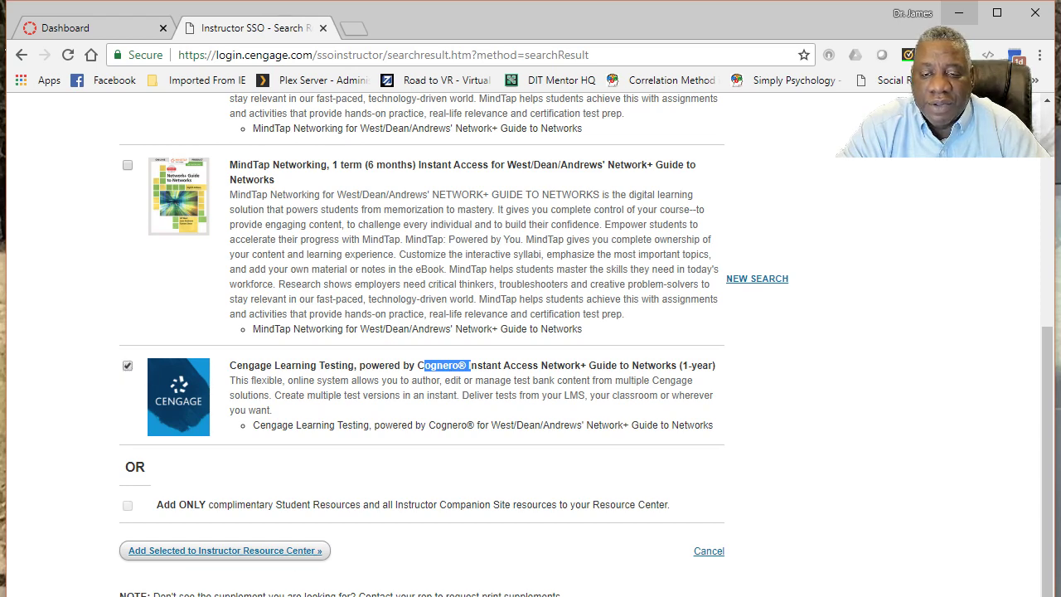
{"action": "left_click", "coordinate": [182, 551]}
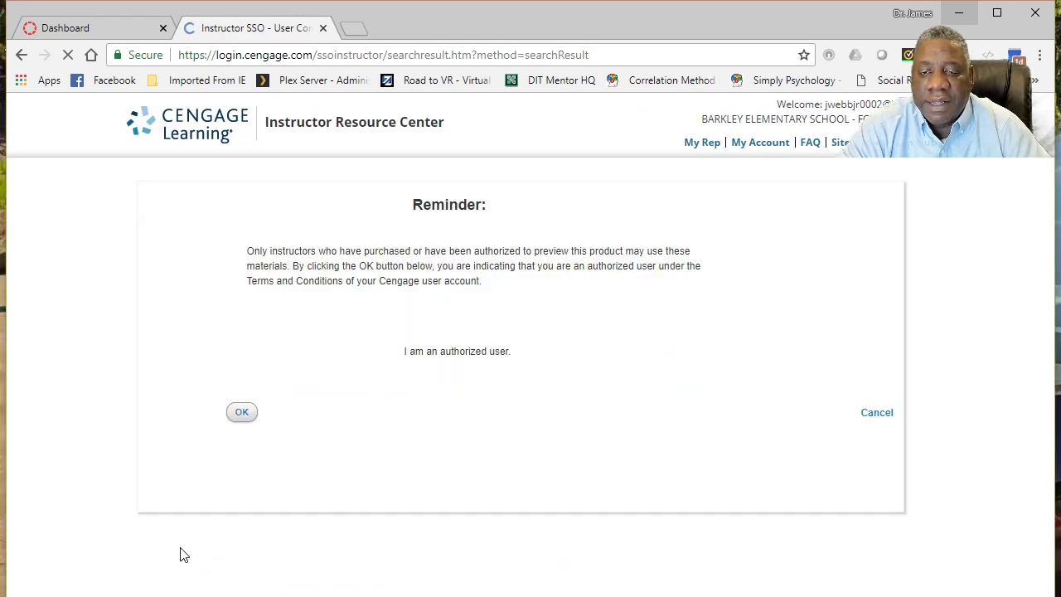
{"action": "left_click", "coordinate": [234, 414]}
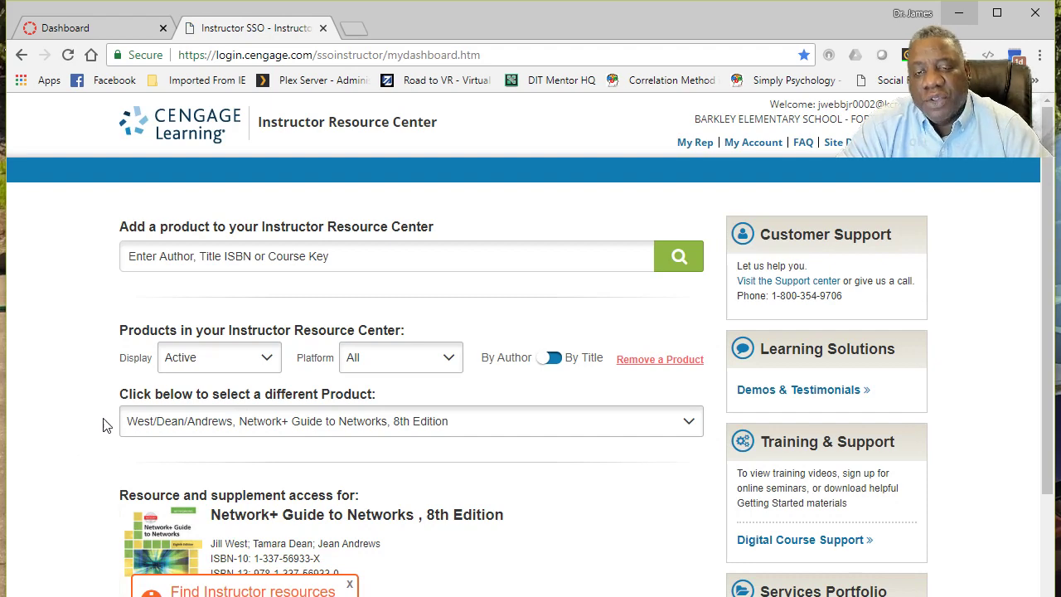
Step: Dismiss the instructor resources tip and open the Cognero testing supplement for Network+ Guide to Networks
{"action": "scroll", "coordinate": [101, 342], "scroll_direction": "down", "scroll_amount": 2}
{"action": "scroll", "coordinate": [101, 343], "scroll_direction": "up", "scroll_amount": 1}
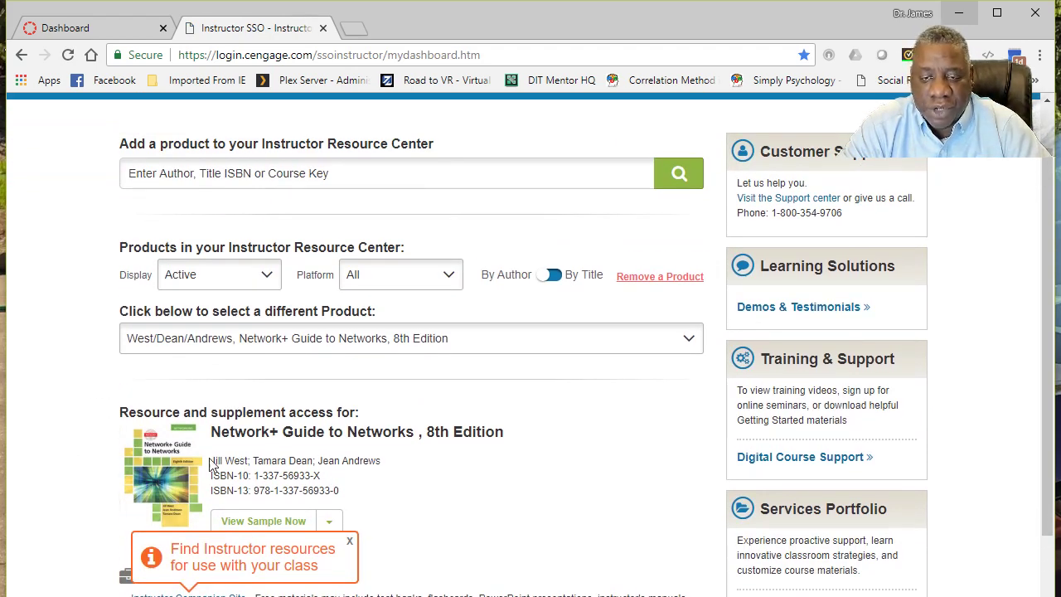
{"action": "left_click", "coordinate": [352, 545]}
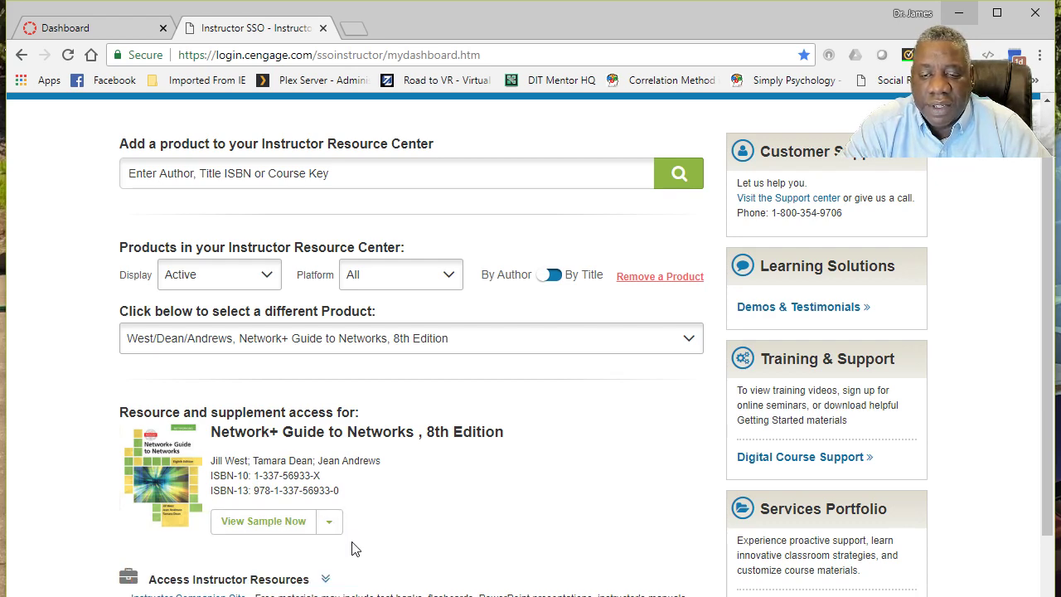
{"action": "scroll", "coordinate": [75, 539], "scroll_direction": "down", "scroll_amount": 4}
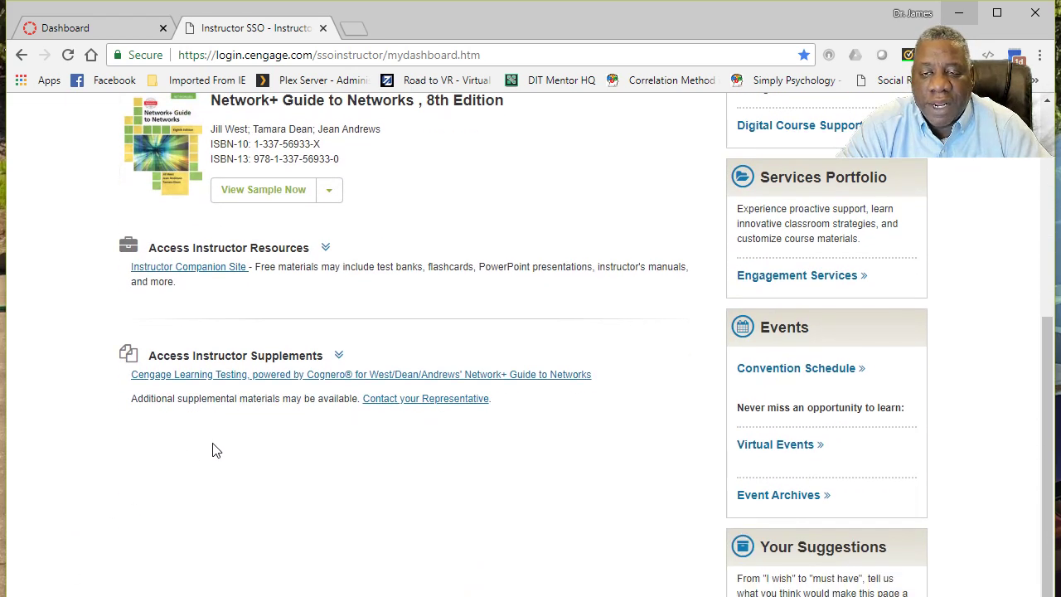
{"action": "left_click", "coordinate": [328, 377]}
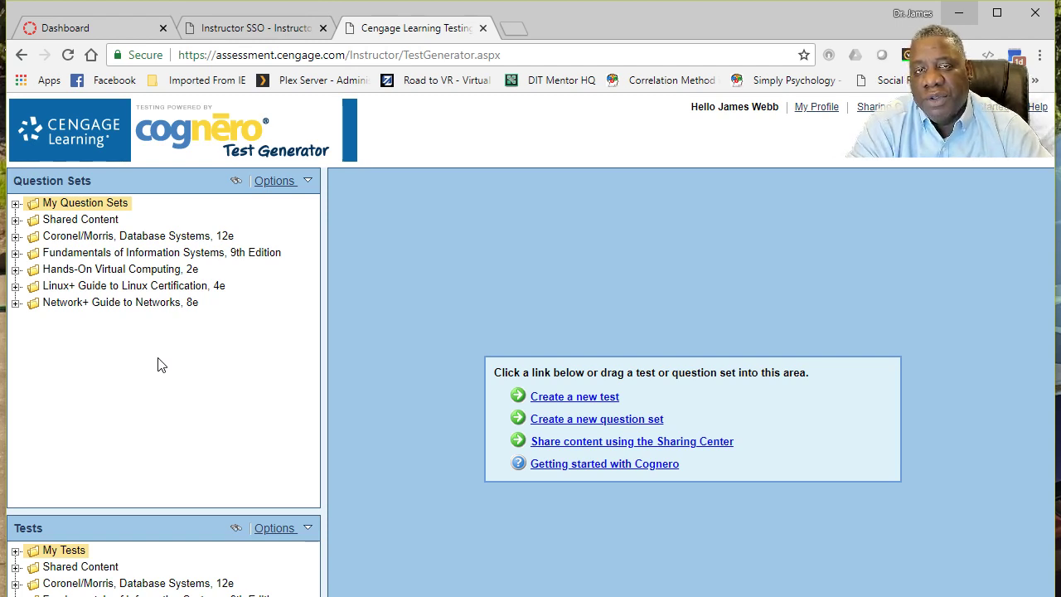
Step: Expand the Network+ Guide to Networks, 8e question set folder and look through its chapters
{"action": "left_click", "coordinate": [72, 307]}
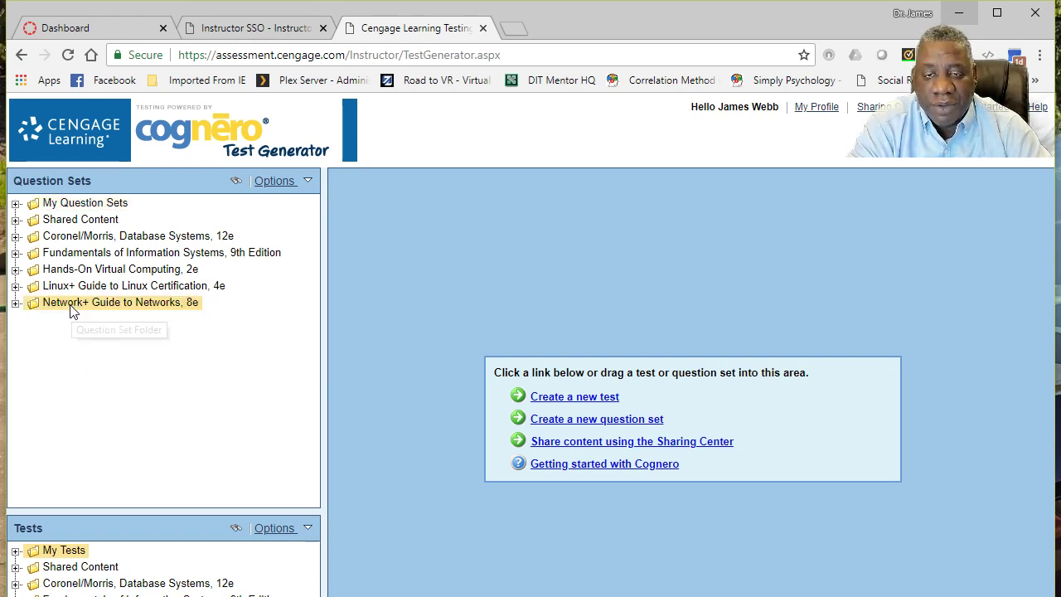
{"action": "left_click", "coordinate": [17, 303]}
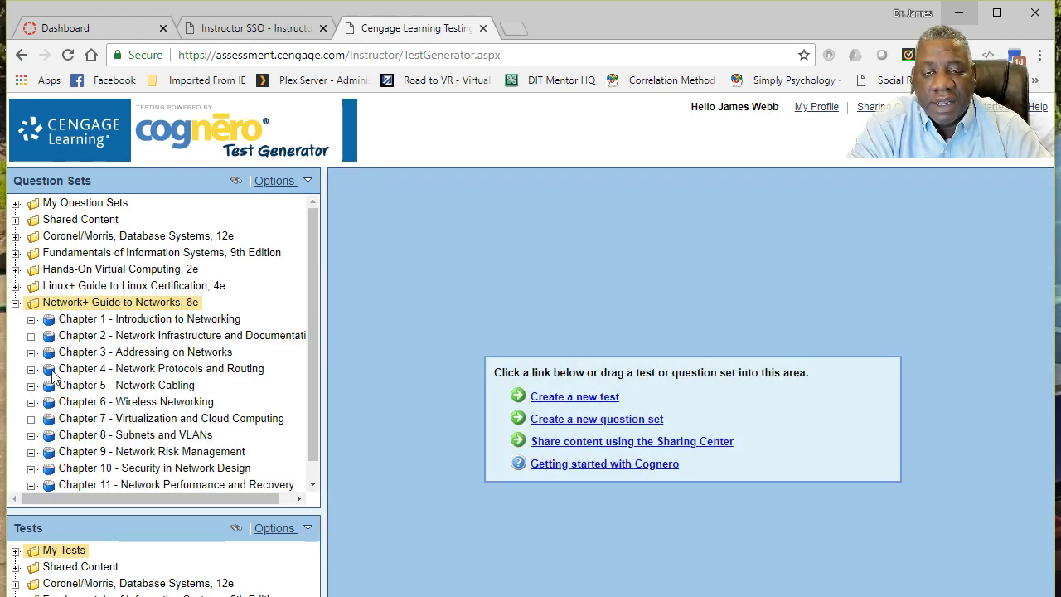
{"action": "scroll", "coordinate": [120, 333], "scroll_direction": "down", "scroll_amount": 1}
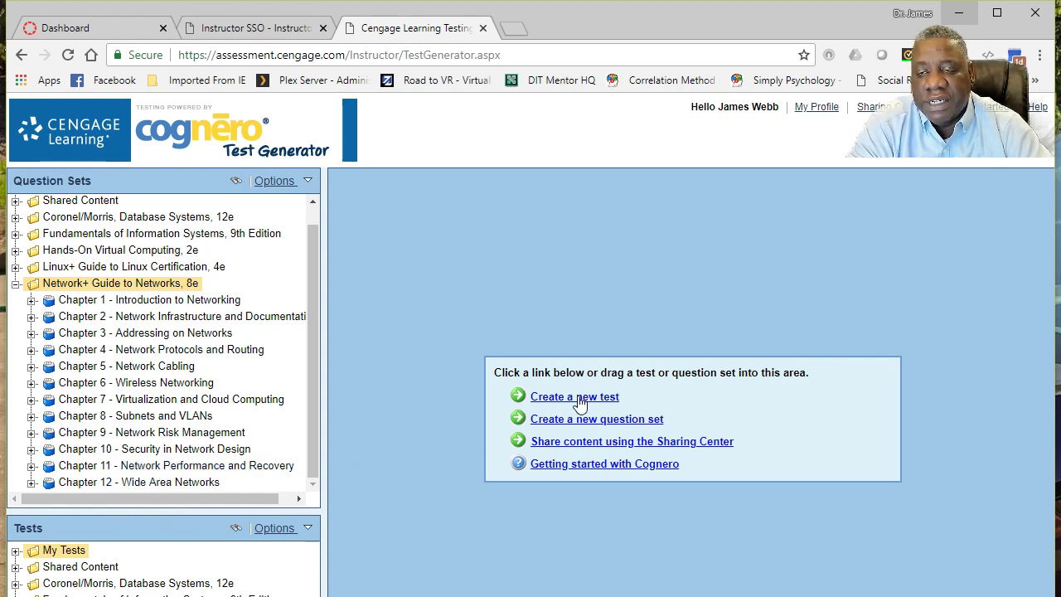
Step: Create a new test titled "Exam 1" that randomly selects questions by specific question information
{"action": "left_click", "coordinate": [578, 398]}
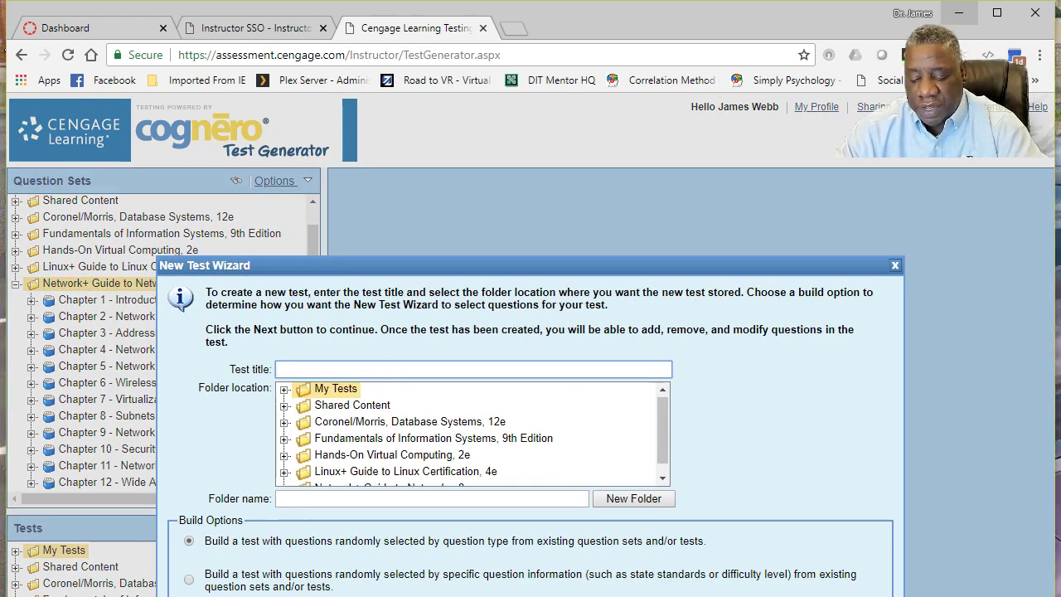
{"action": "type", "text": "Exam 1"}
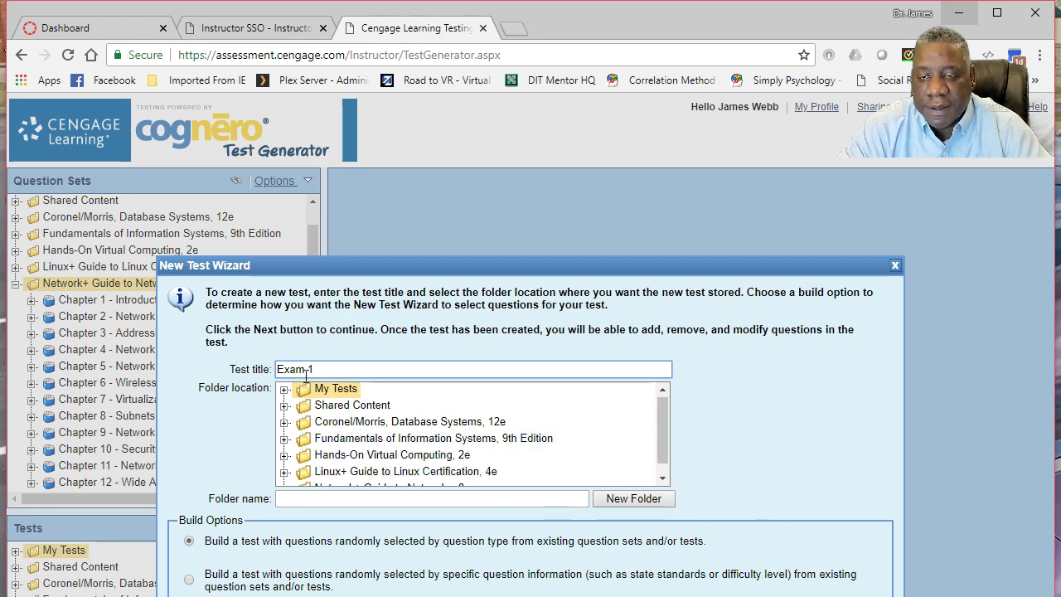
{"action": "left_click", "coordinate": [190, 580]}
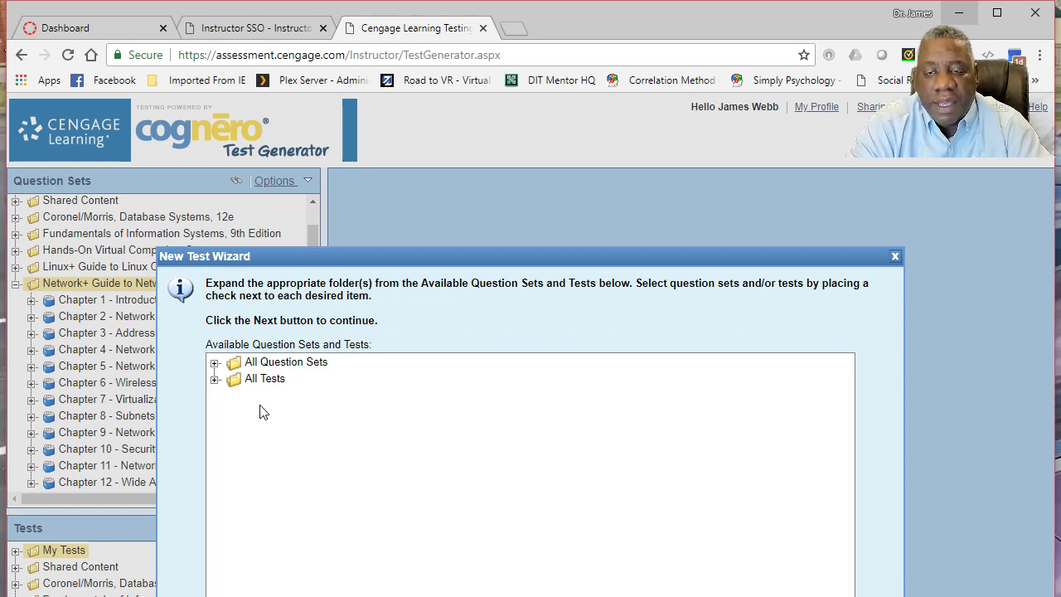
Step: Select Chapters 1 through 6 of Network+ Guide to Networks, 8e as the test's question sources and continue
{"action": "left_click", "coordinate": [215, 364]}
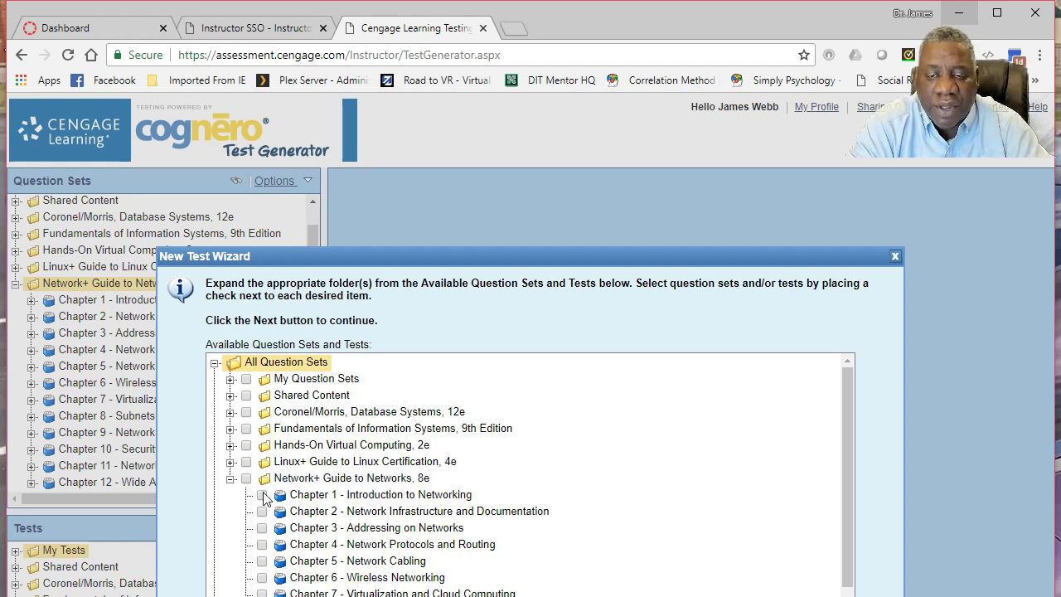
{"action": "left_click", "coordinate": [334, 480]}
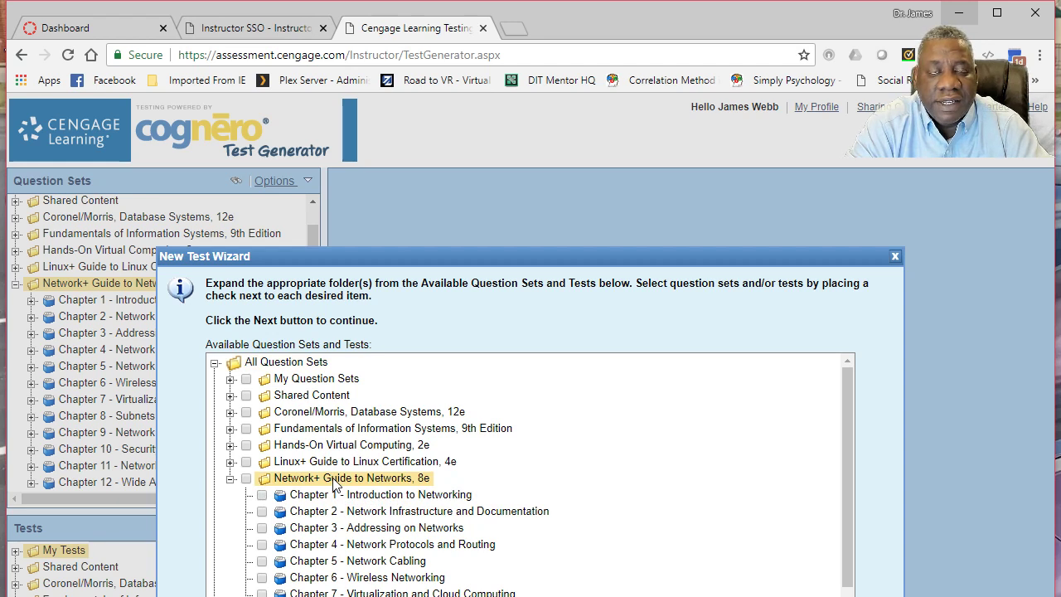
{"action": "scroll", "coordinate": [334, 484], "scroll_direction": "down", "scroll_amount": 2}
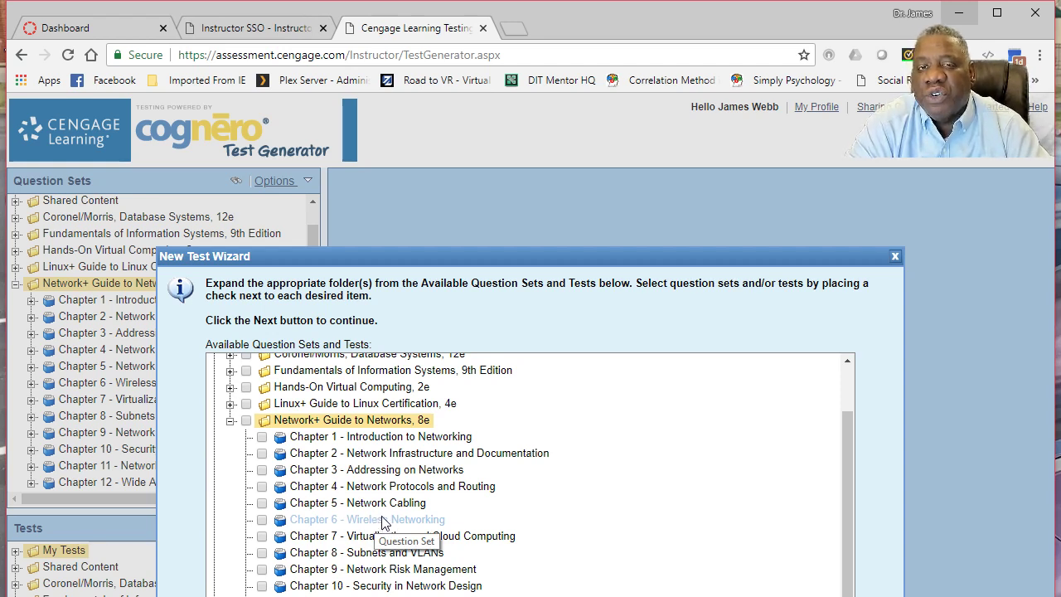
{"action": "left_click", "coordinate": [261, 438]}
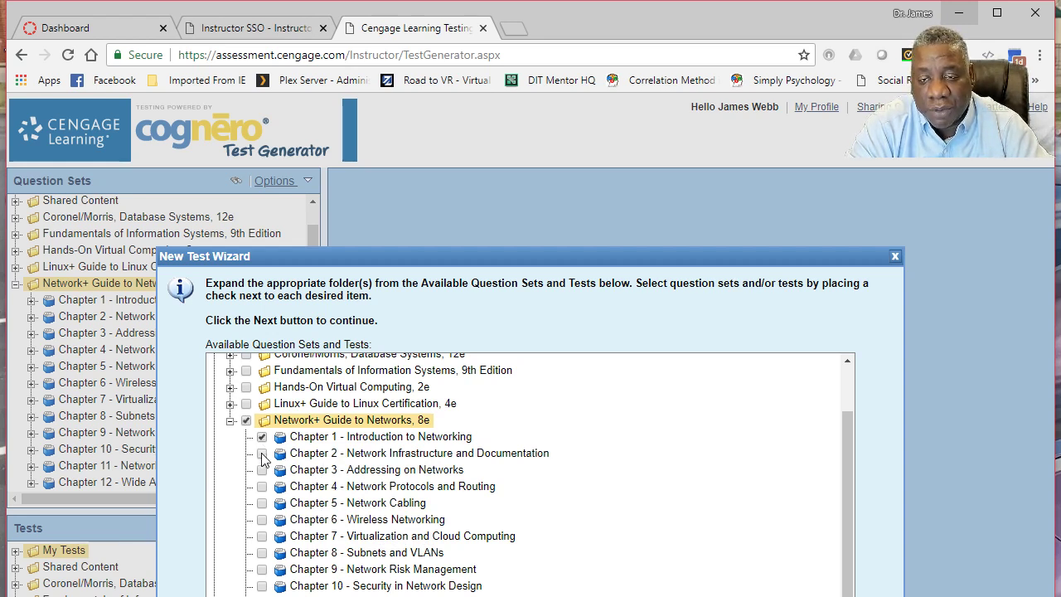
{"action": "left_click", "coordinate": [262, 454]}
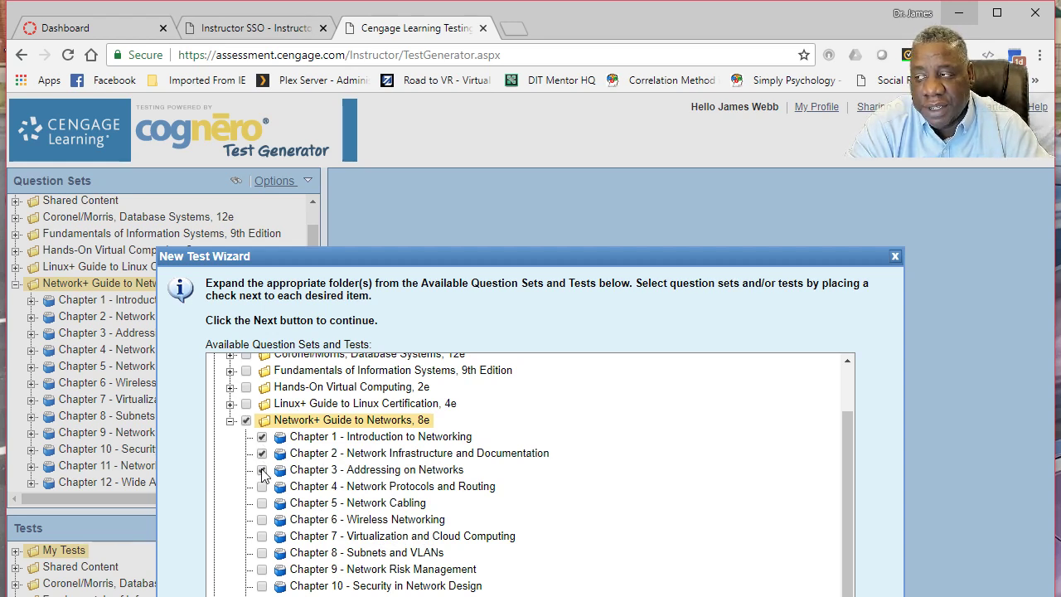
{"action": "left_click", "coordinate": [262, 470]}
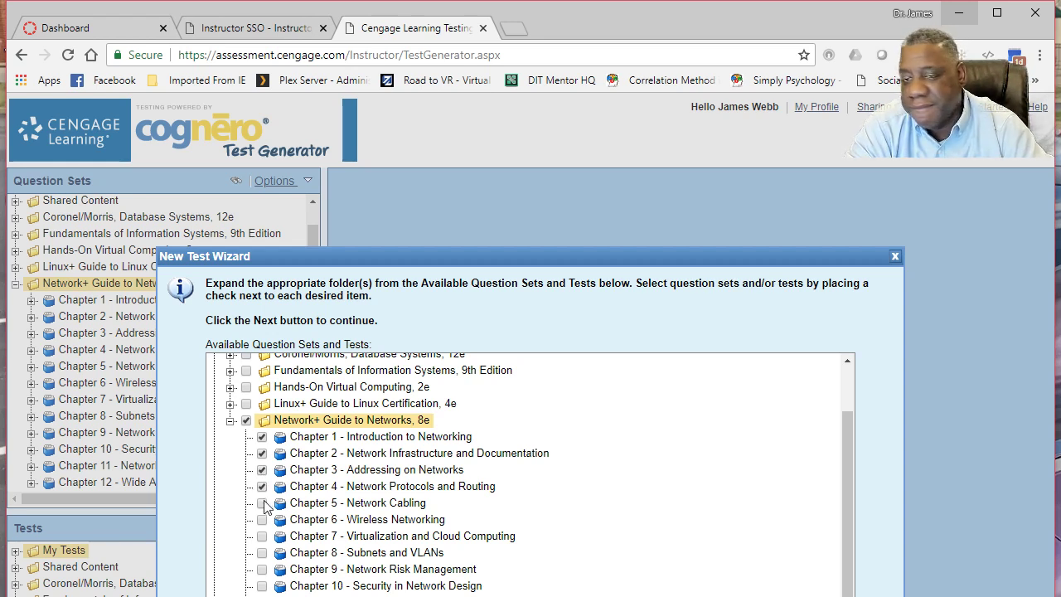
{"action": "left_click", "coordinate": [262, 504]}
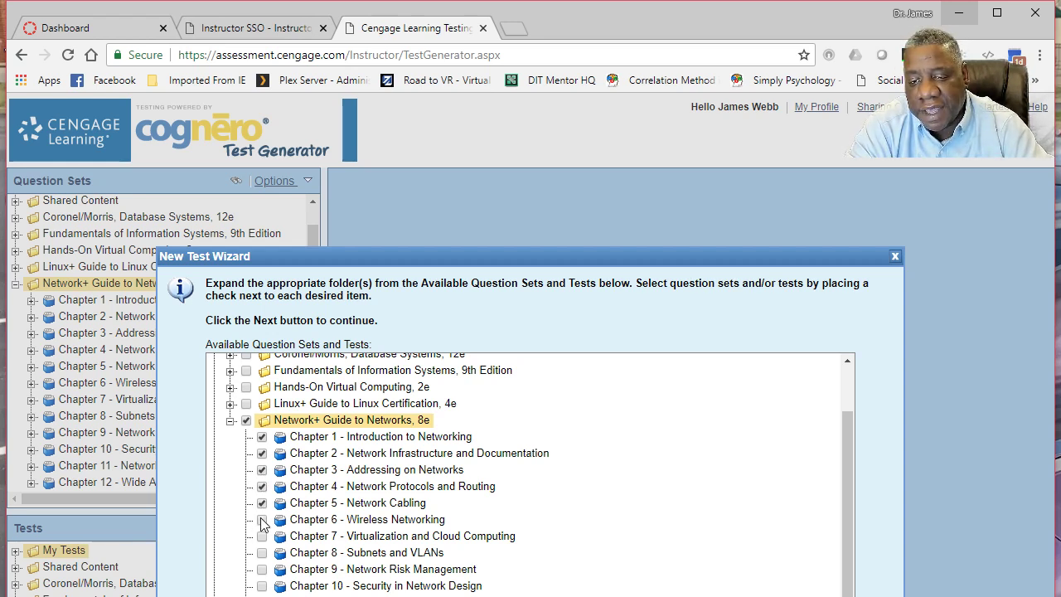
{"action": "left_click", "coordinate": [262, 521]}
{"action": "left_click_drag", "start_coordinate": [507, 256], "coordinate": [563, 193]}
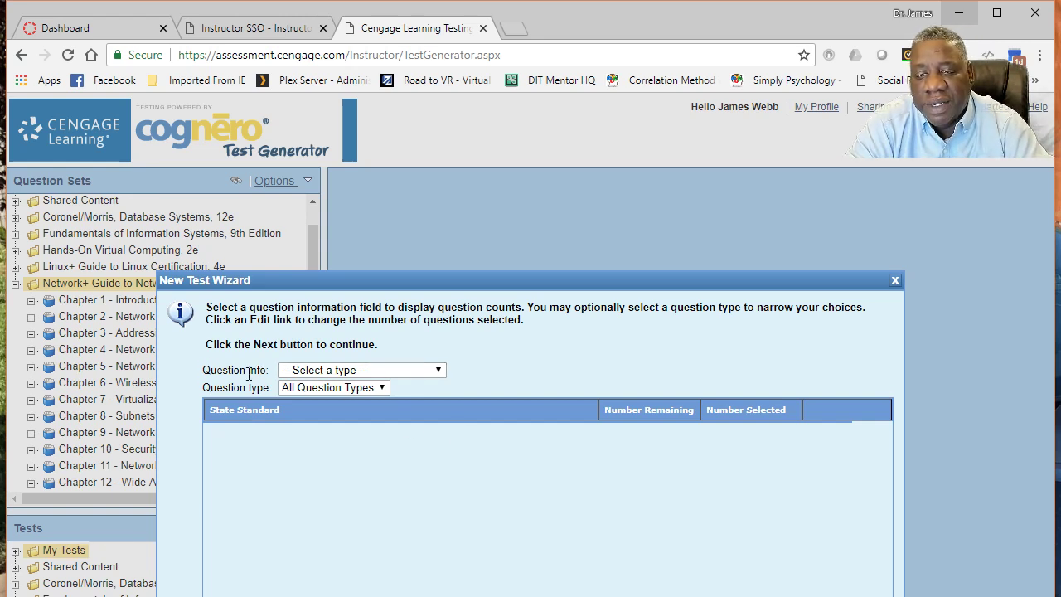
Step: Set the question info to Difficulty and restrict the question type to Multiple Choice
{"action": "left_click", "coordinate": [439, 370]}
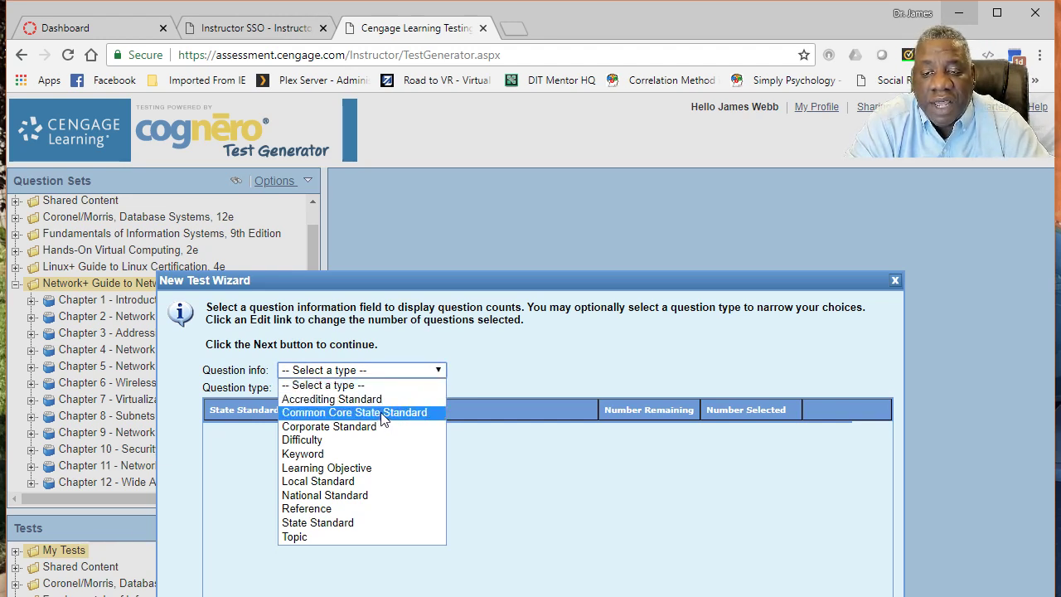
{"action": "left_click", "coordinate": [303, 441]}
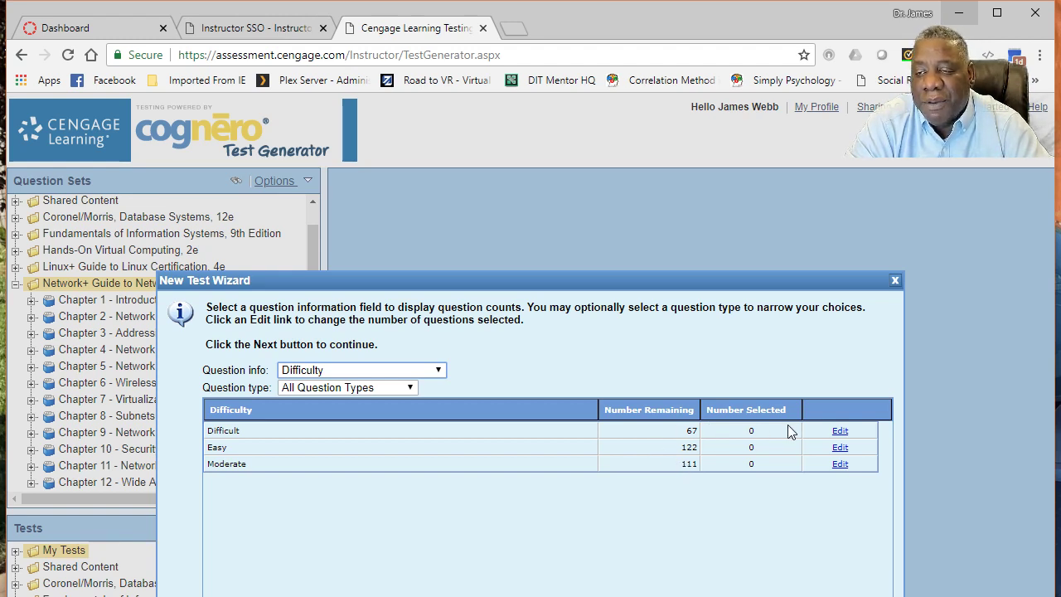
{"action": "left_click", "coordinate": [840, 431]}
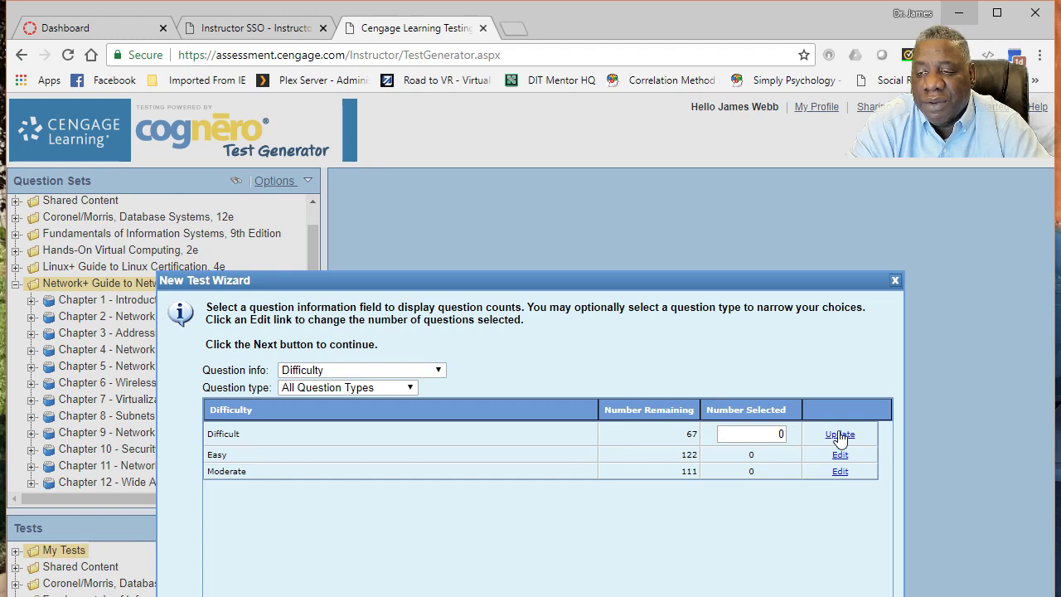
{"action": "left_click", "coordinate": [840, 435]}
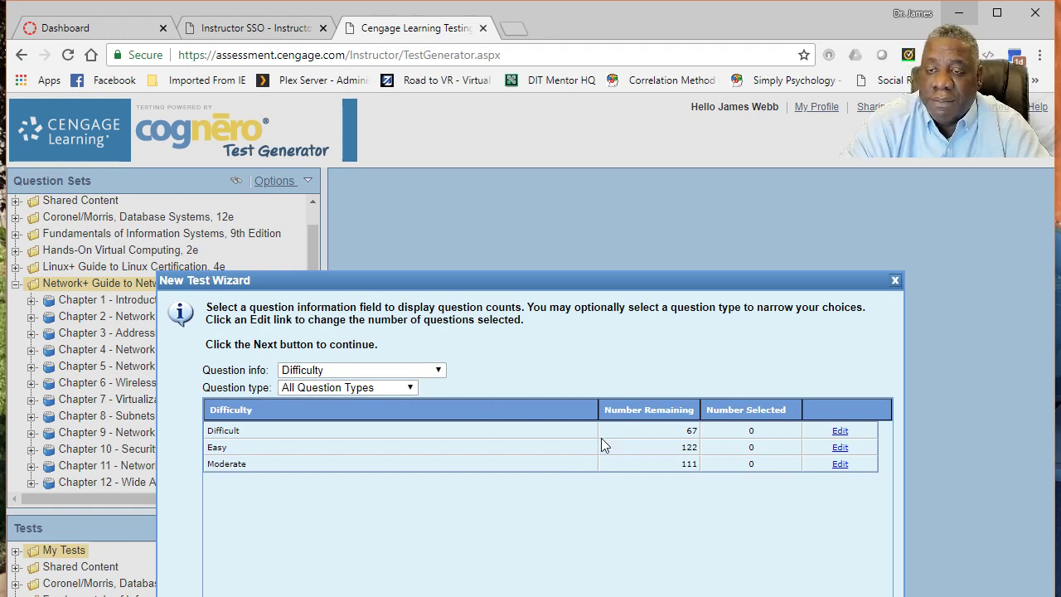
{"action": "left_click", "coordinate": [410, 389]}
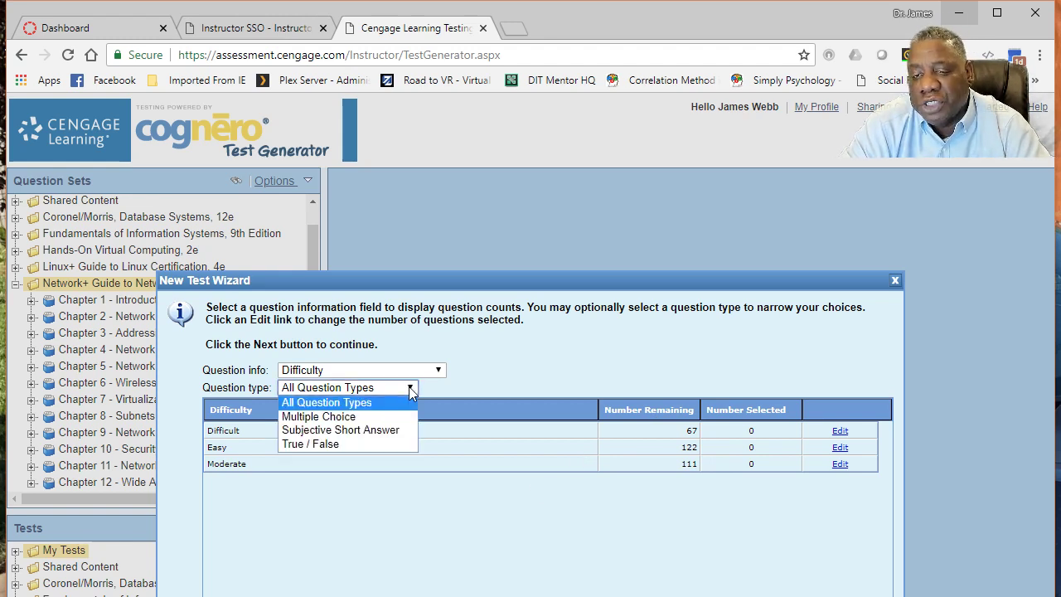
{"action": "left_click", "coordinate": [331, 419]}
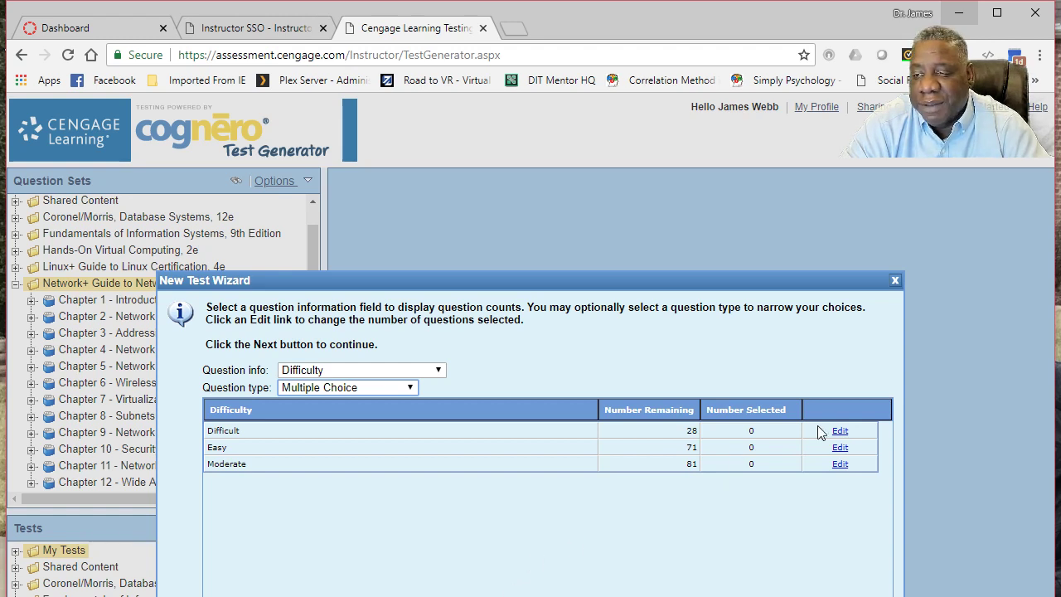
Step: Set the number of selected Difficult multiple-choice questions to 28
{"action": "left_click", "coordinate": [838, 431]}
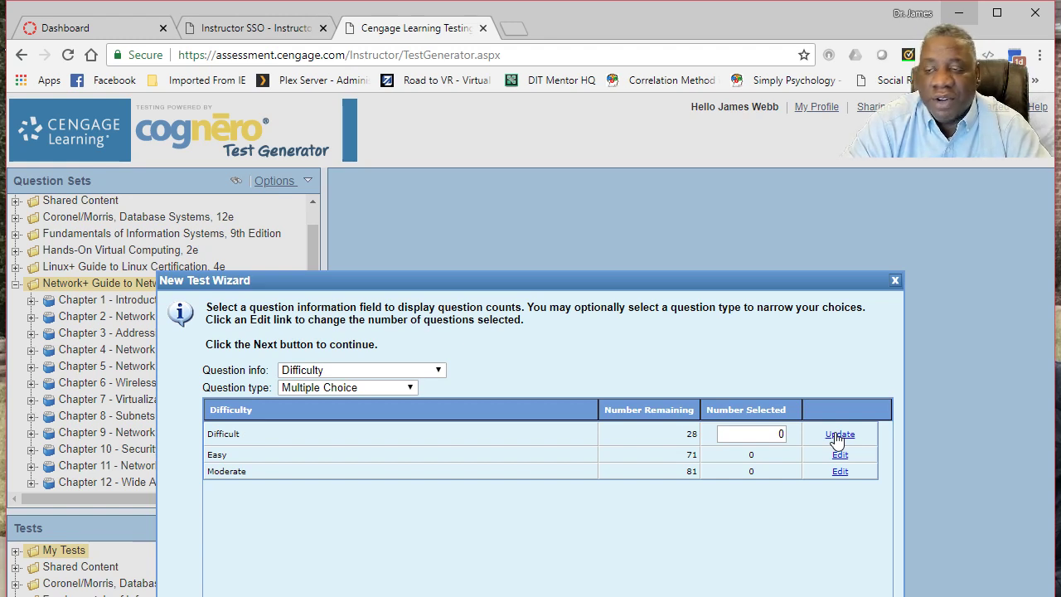
{"action": "double_click", "coordinate": [776, 434]}
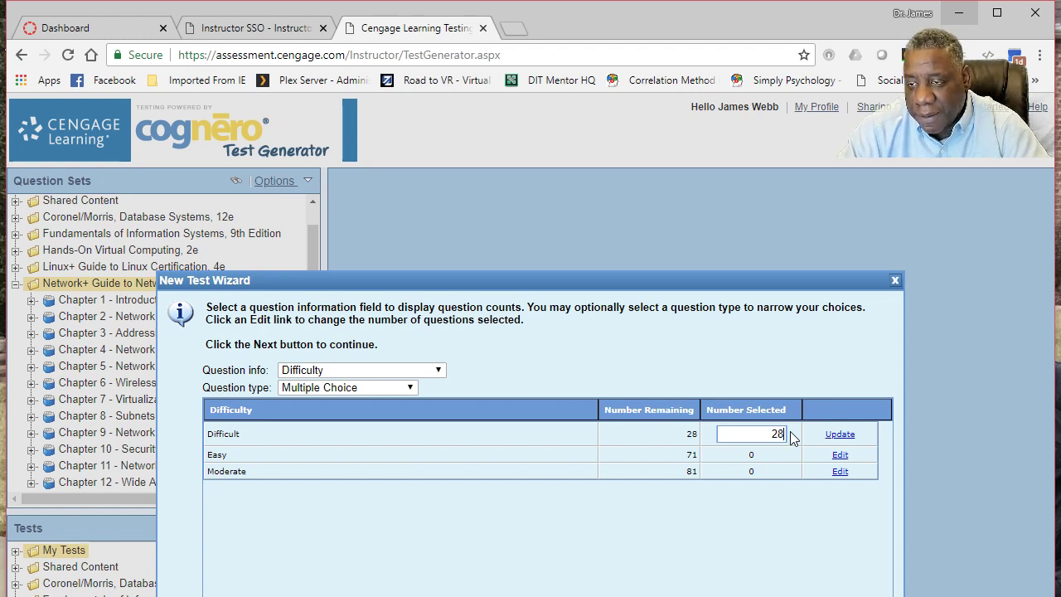
{"action": "left_click", "coordinate": [839, 434]}
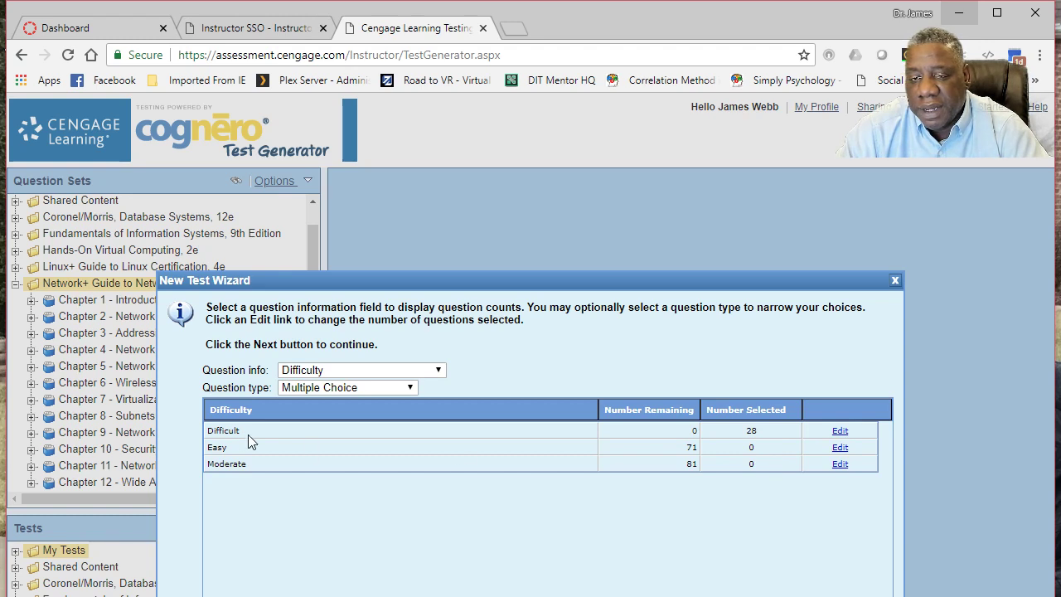
Step: Set the number of selected Easy multiple-choice questions to 71
{"action": "left_click", "coordinate": [840, 448]}
{"action": "left_click_drag", "start_coordinate": [755, 446], "coordinate": [789, 450]}
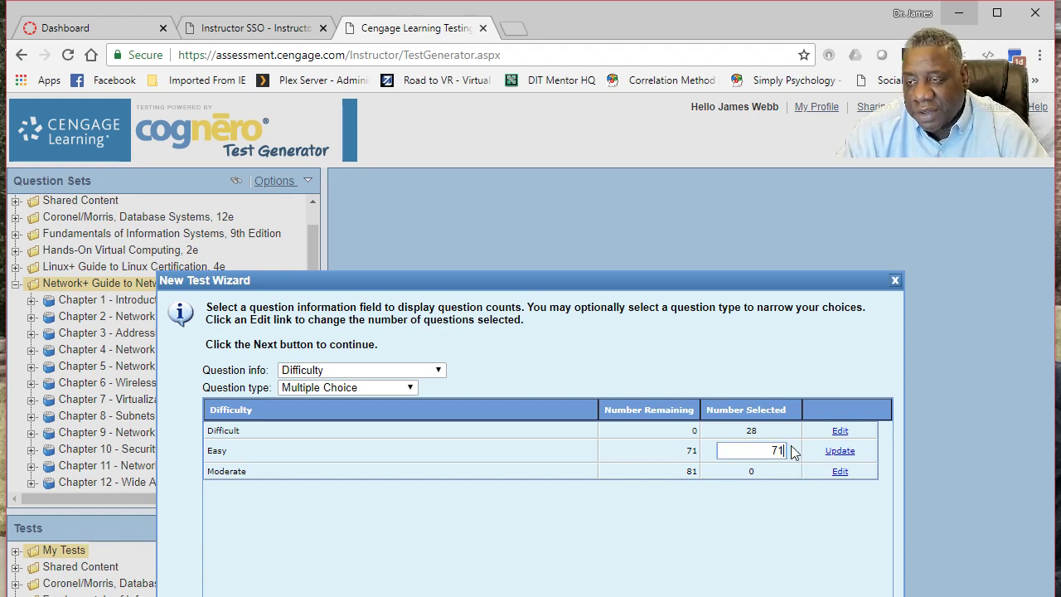
{"action": "type", "text": "71"}
{"action": "left_click", "coordinate": [835, 451]}
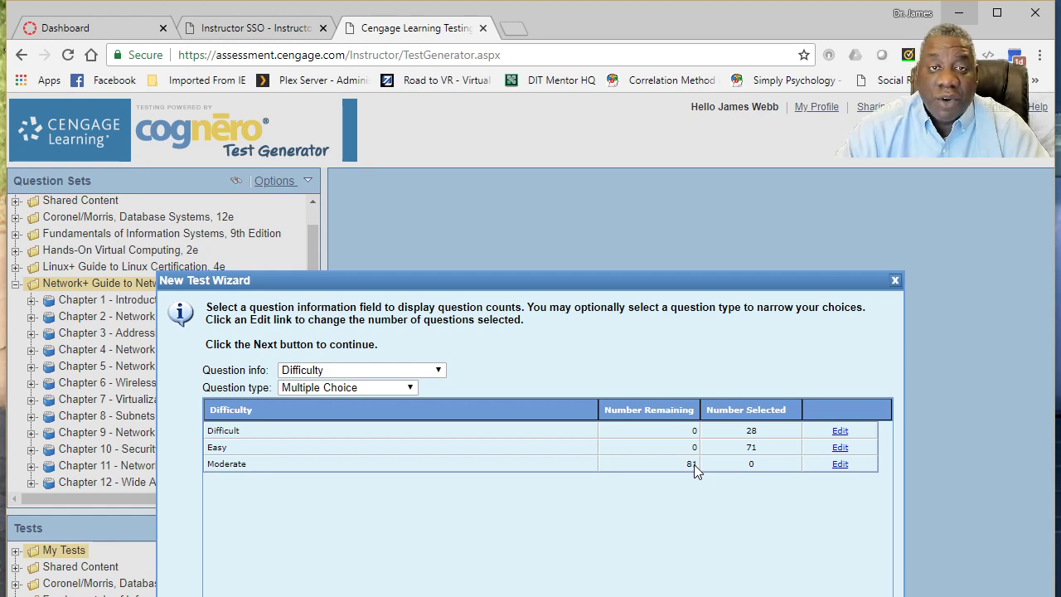
Step: Set the number of selected Moderate multiple-choice questions to 81
{"action": "left_click", "coordinate": [837, 464]}
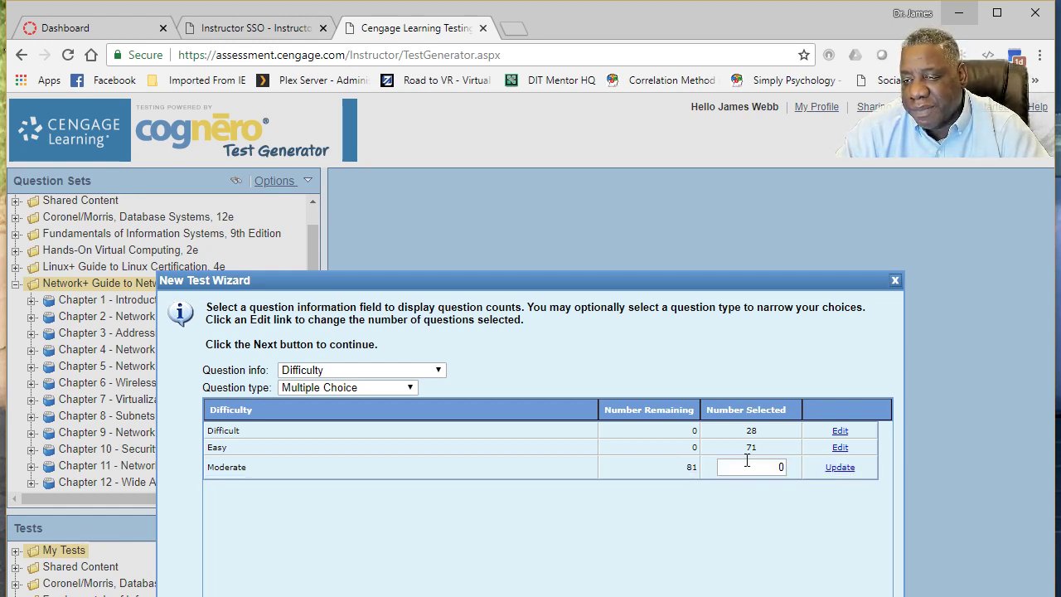
{"action": "left_click_drag", "start_coordinate": [747, 461], "coordinate": [787, 469]}
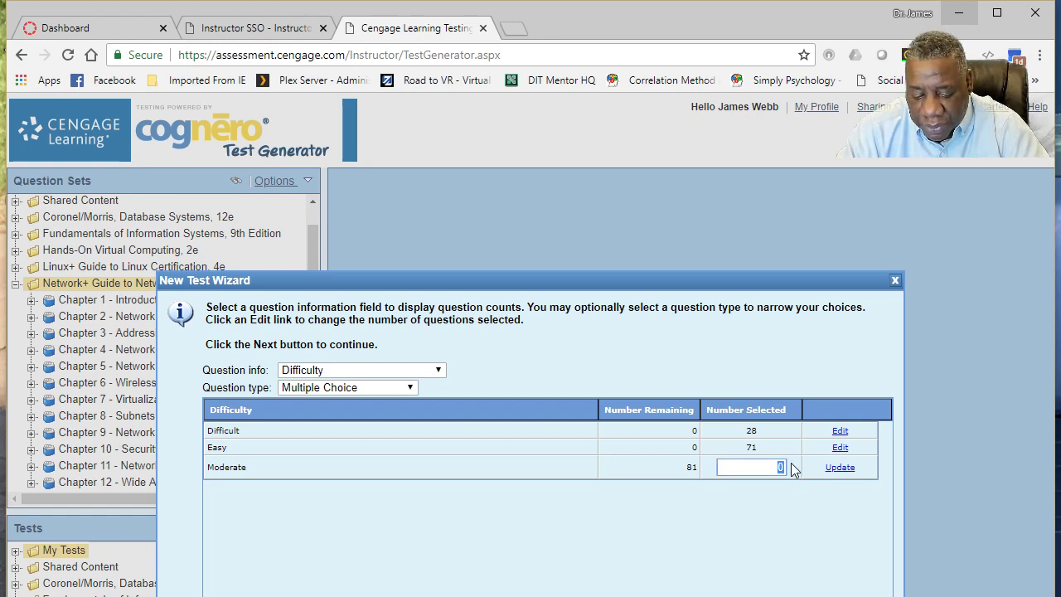
{"action": "left_click", "coordinate": [840, 468]}
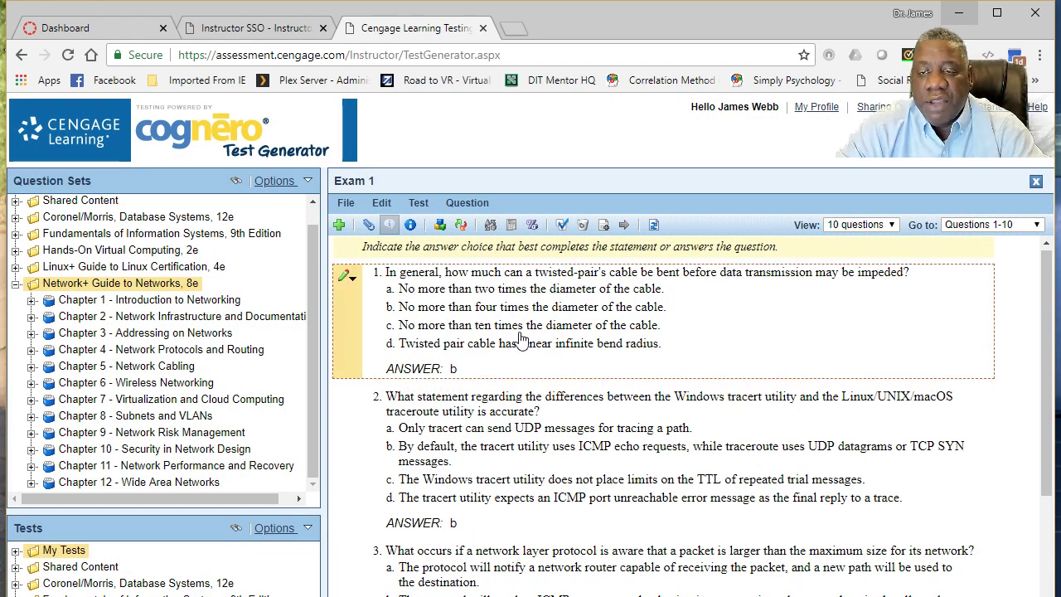
Step: Display all questions of Exam 1 in a single view and look through the questions and their answers
{"action": "left_click", "coordinate": [892, 227]}
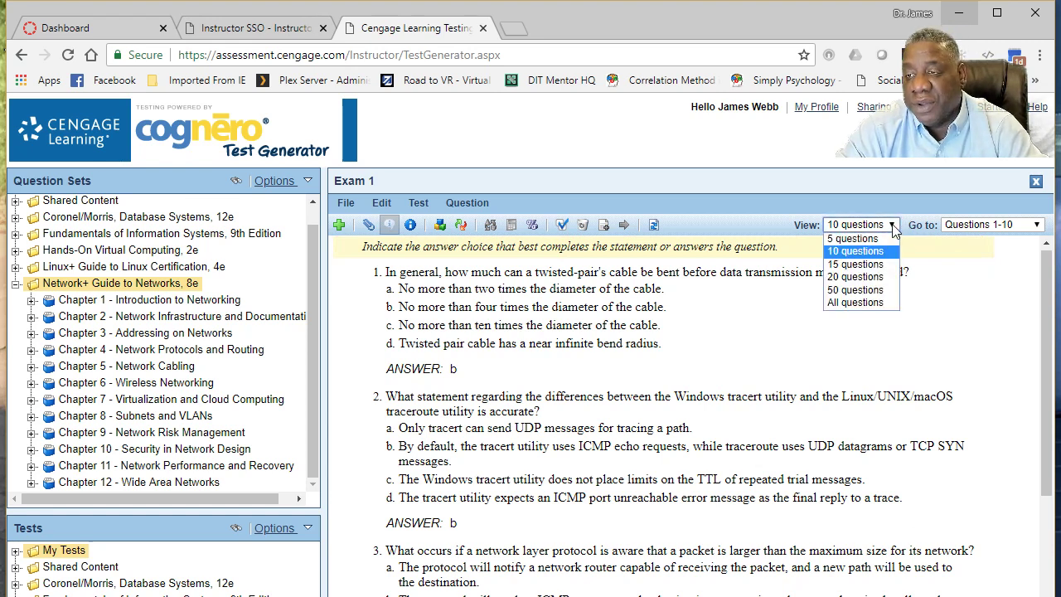
{"action": "left_click", "coordinate": [856, 302]}
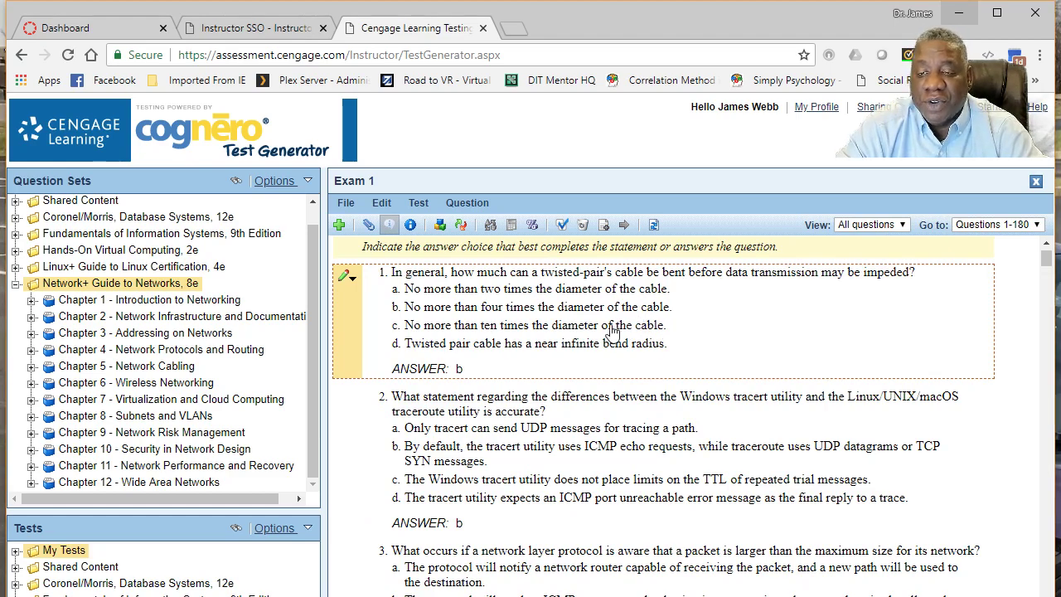
{"action": "scroll", "coordinate": [635, 321], "scroll_direction": "down", "scroll_amount": 10}
{"action": "scroll", "coordinate": [626, 466], "scroll_direction": "down", "scroll_amount": 15}
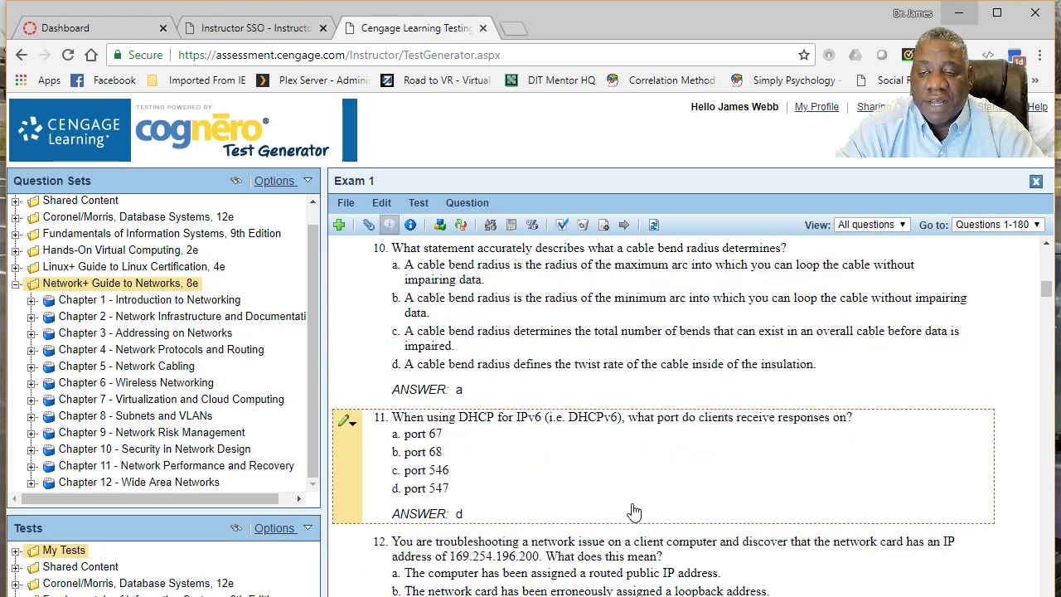
{"action": "scroll", "coordinate": [639, 530], "scroll_direction": "down", "scroll_amount": 15}
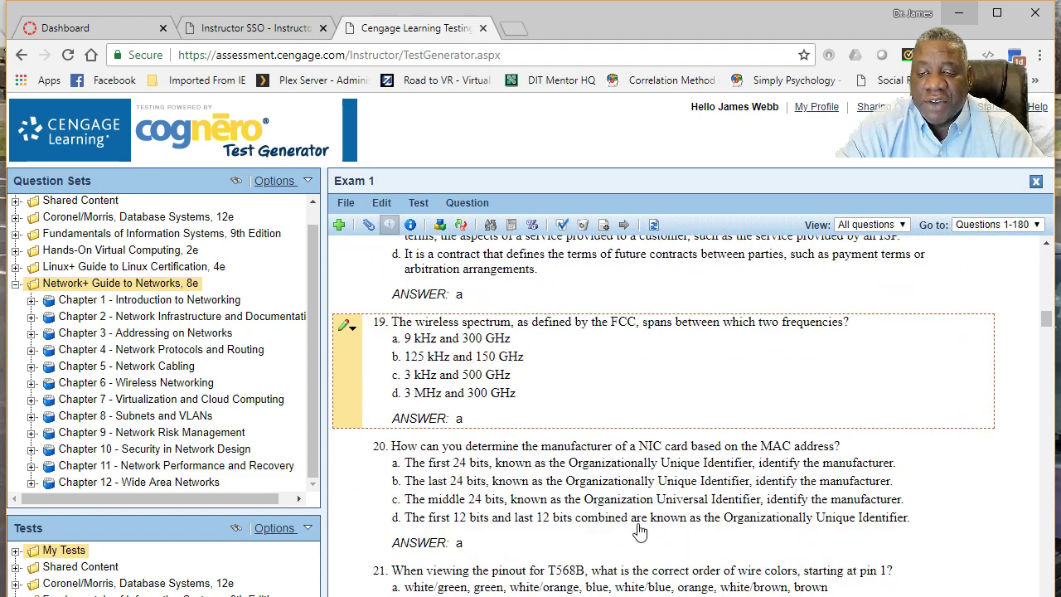
{"action": "scroll", "coordinate": [643, 533], "scroll_direction": "down", "scroll_amount": 8}
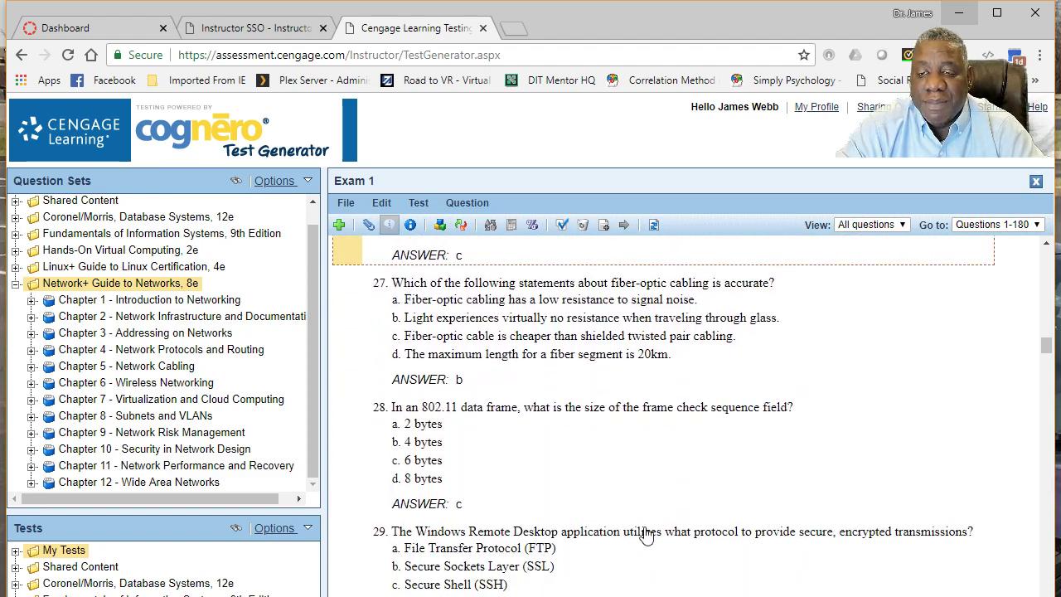
{"action": "scroll", "coordinate": [636, 533], "scroll_direction": "down", "scroll_amount": 6}
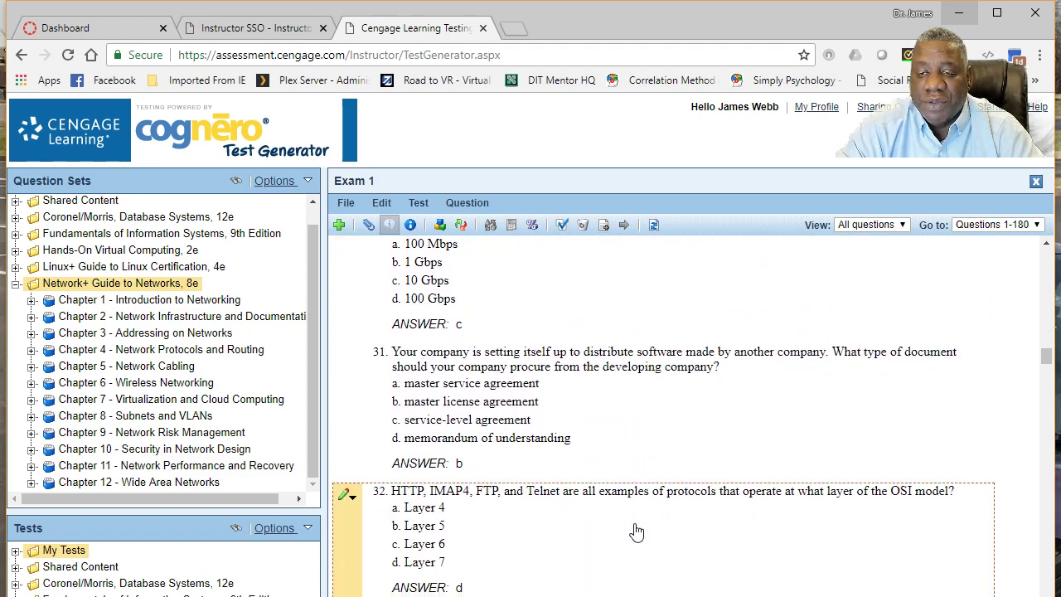
{"action": "scroll", "coordinate": [632, 530], "scroll_direction": "down", "scroll_amount": 15}
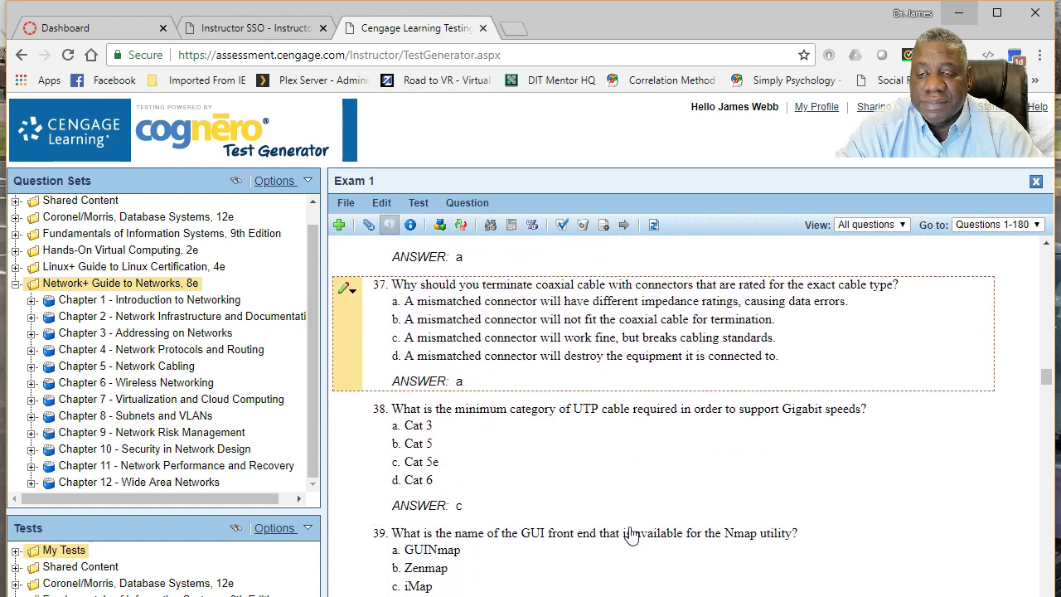
{"action": "scroll", "coordinate": [629, 535], "scroll_direction": "down", "scroll_amount": 5}
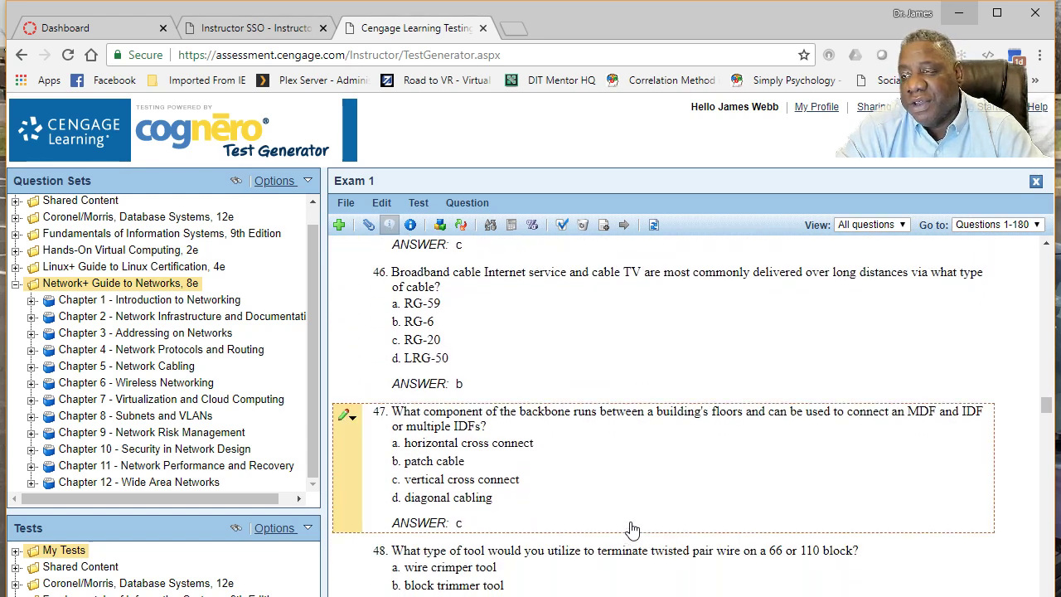
{"action": "scroll", "coordinate": [629, 522], "scroll_direction": "up", "scroll_amount": 20}
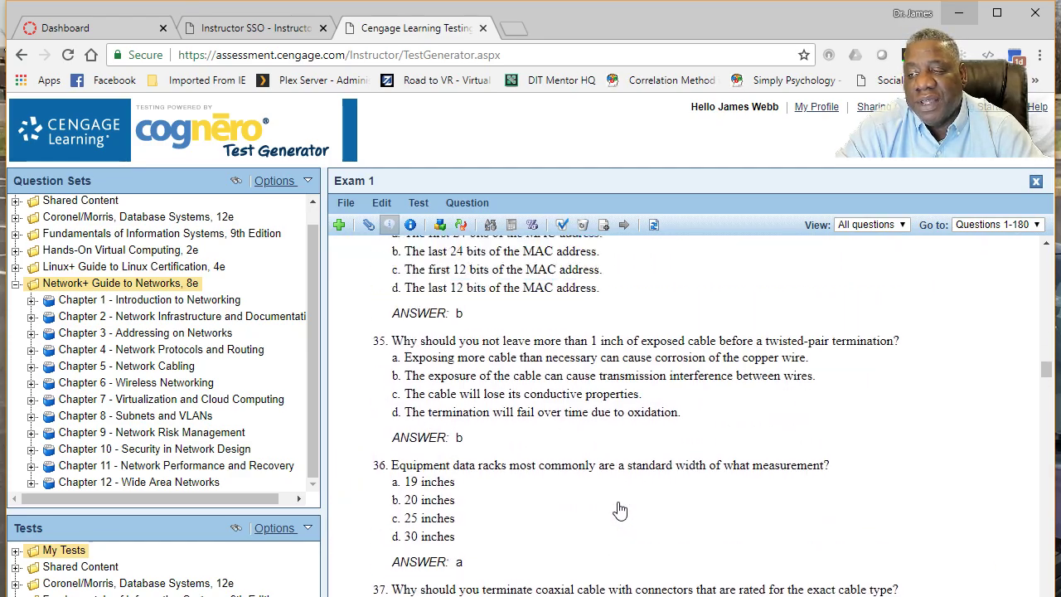
{"action": "scroll", "coordinate": [620, 510], "scroll_direction": "up", "scroll_amount": 10}
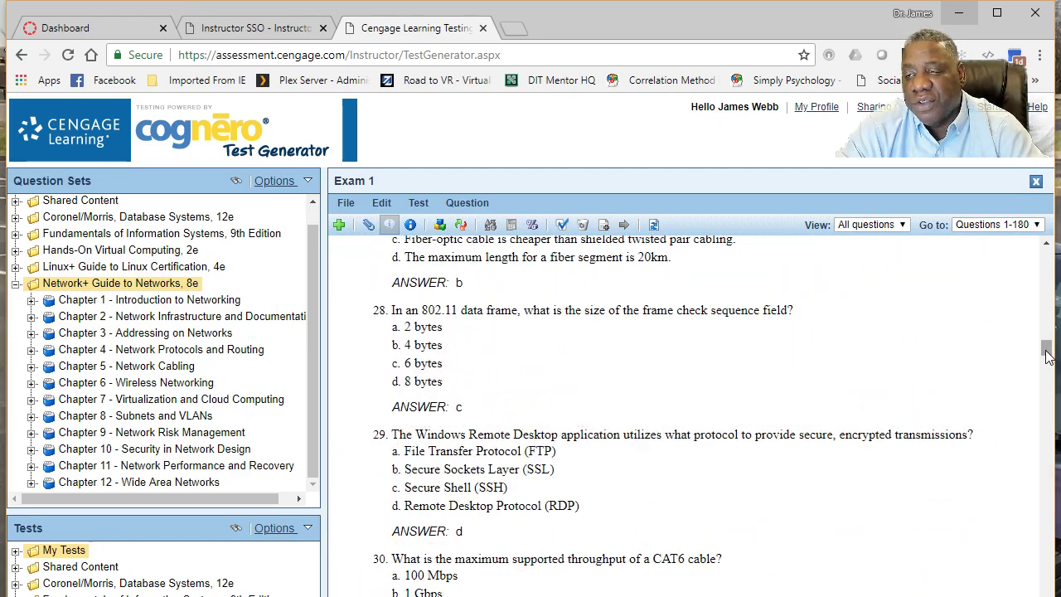
{"action": "left_click_drag", "start_coordinate": [1048, 356], "coordinate": [1049, 264]}
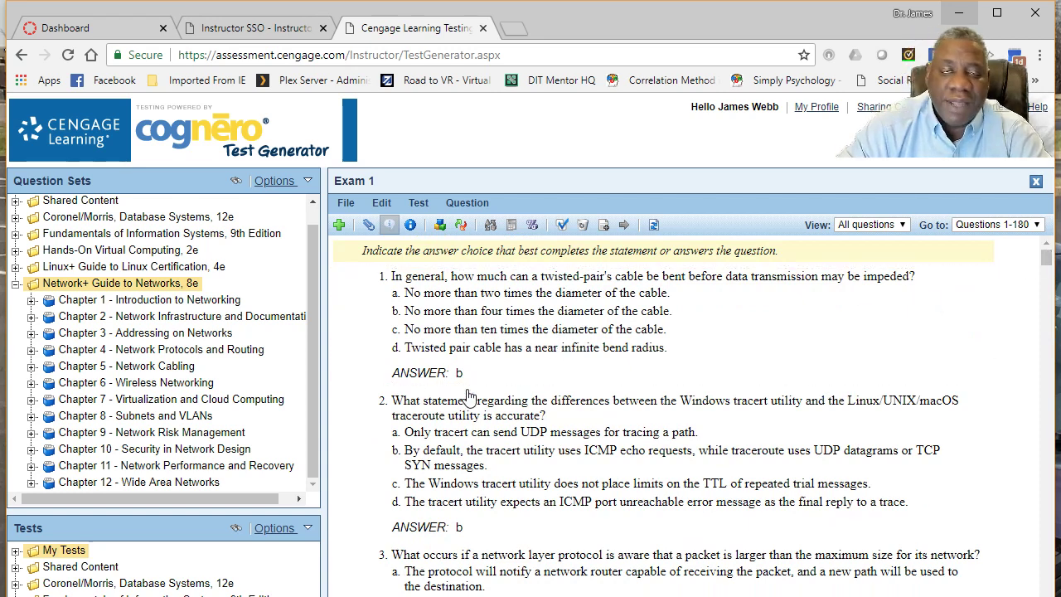
Step: Set Exam 1's question display options to show answers, feedback and references, and check them across the questions
{"action": "left_click", "coordinate": [409, 228]}
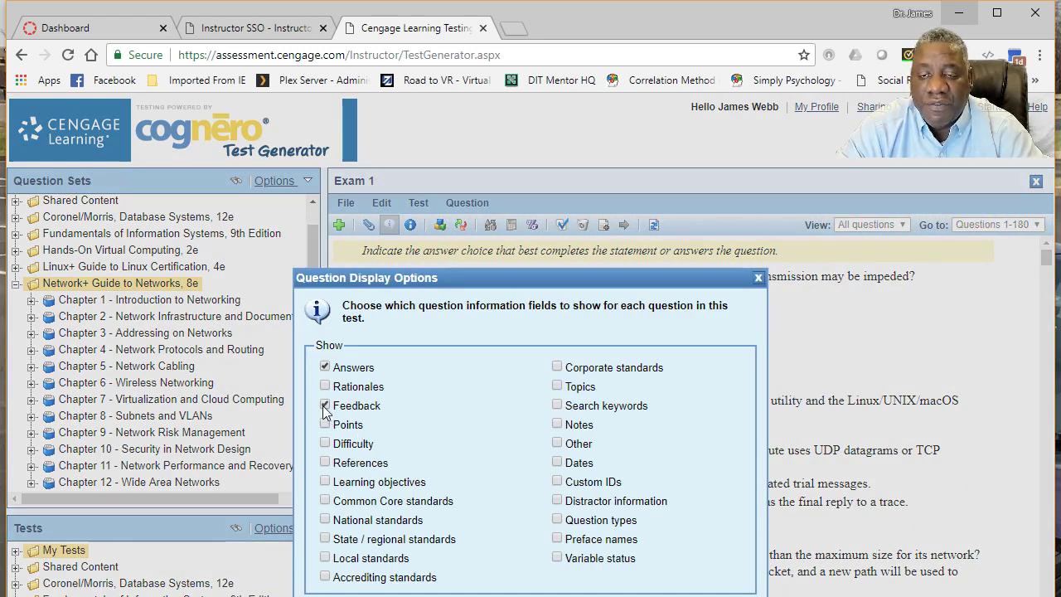
{"action": "left_click", "coordinate": [324, 464]}
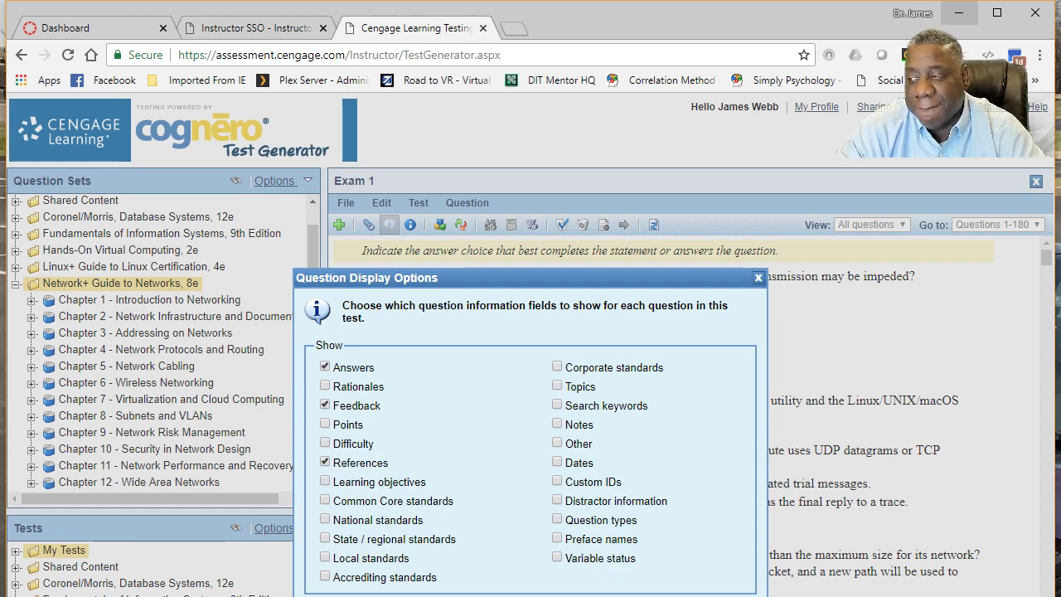
{"action": "left_click_drag", "start_coordinate": [538, 278], "coordinate": [534, 159]}
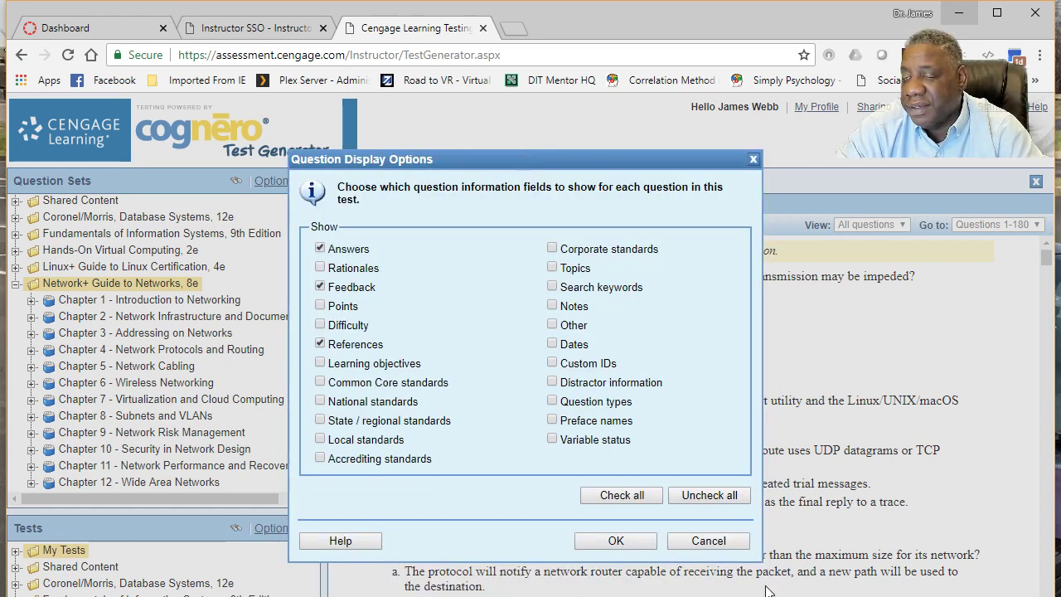
{"action": "left_click", "coordinate": [614, 540]}
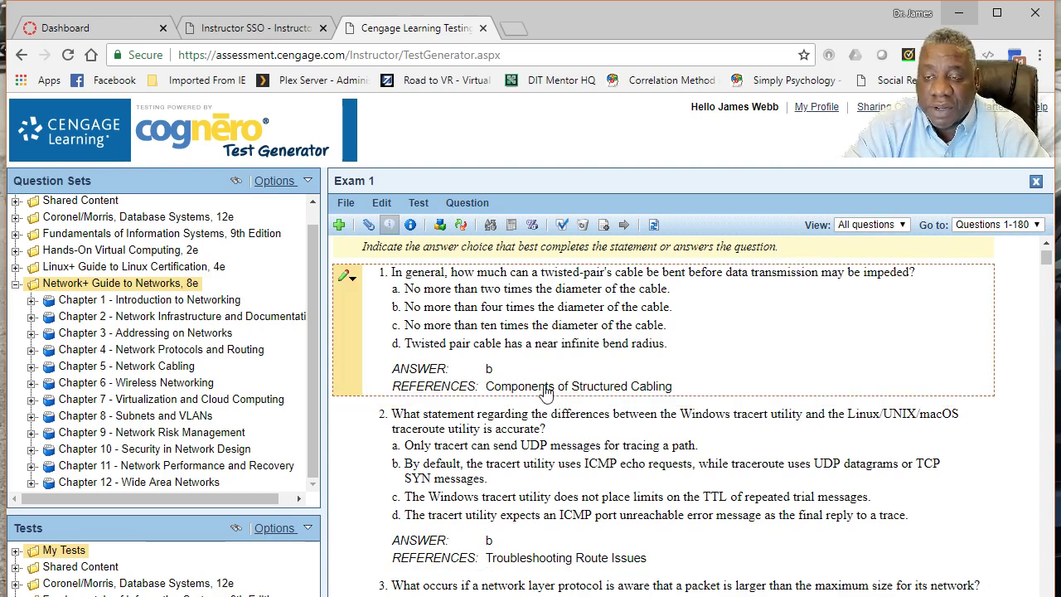
{"action": "scroll", "coordinate": [547, 535], "scroll_direction": "down", "scroll_amount": 10}
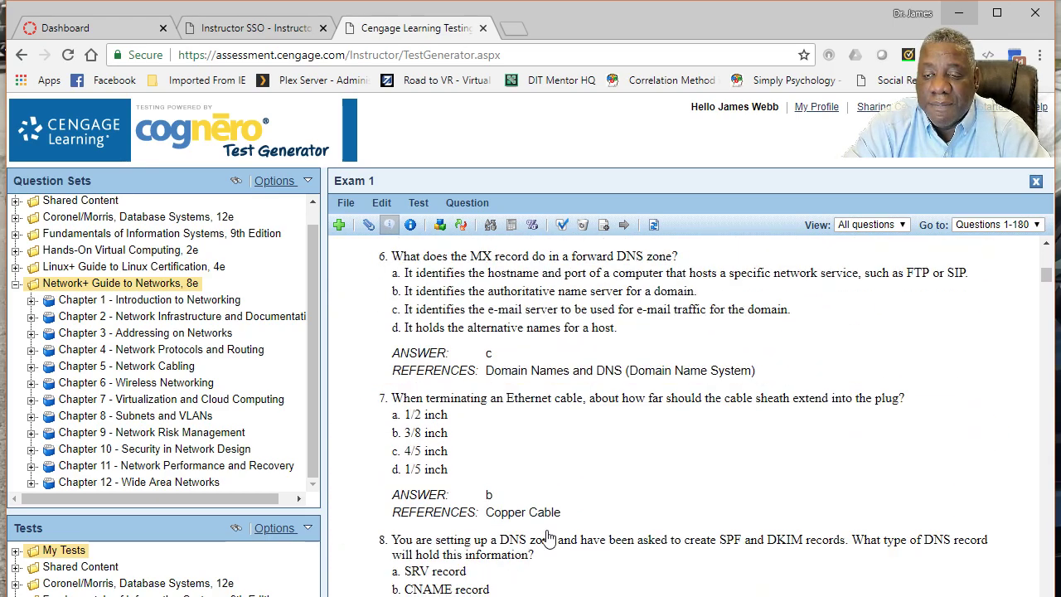
{"action": "scroll", "coordinate": [547, 537], "scroll_direction": "down", "scroll_amount": 18}
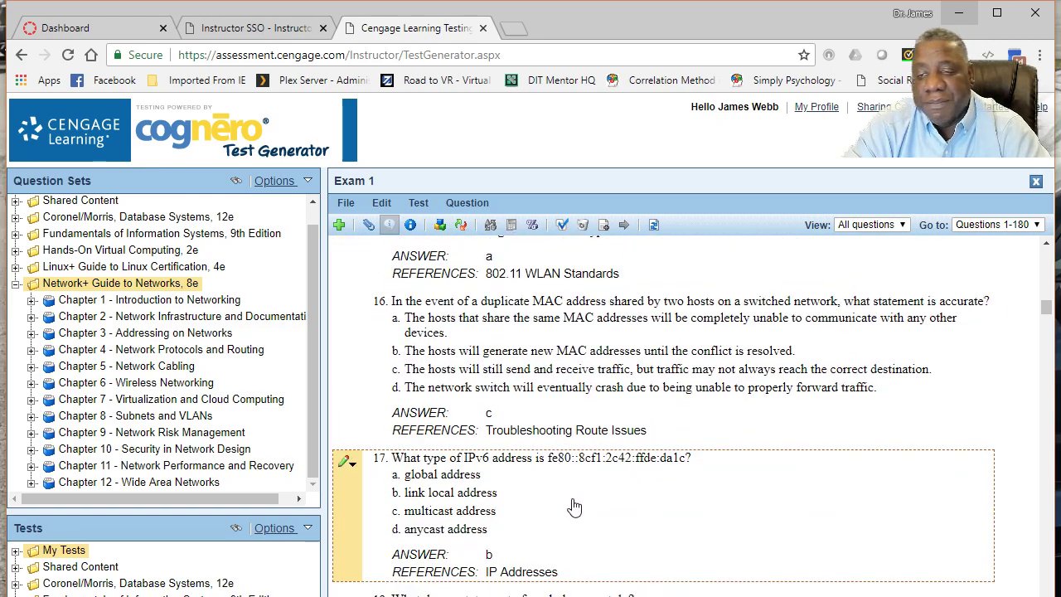
{"action": "scroll", "coordinate": [574, 507], "scroll_direction": "up", "scroll_amount": 20}
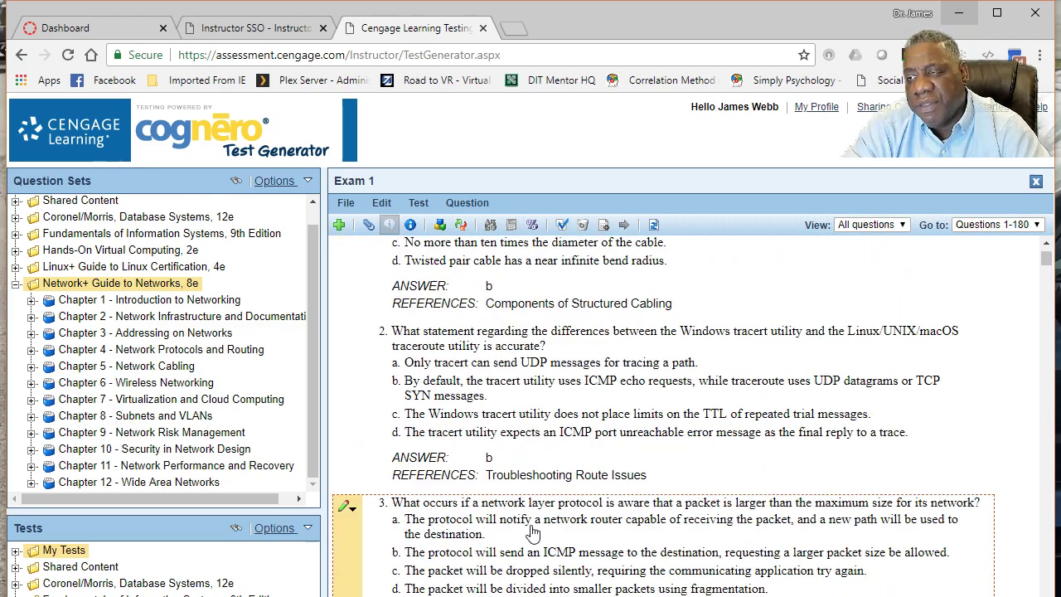
{"action": "scroll", "coordinate": [531, 534], "scroll_direction": "up", "scroll_amount": 1}
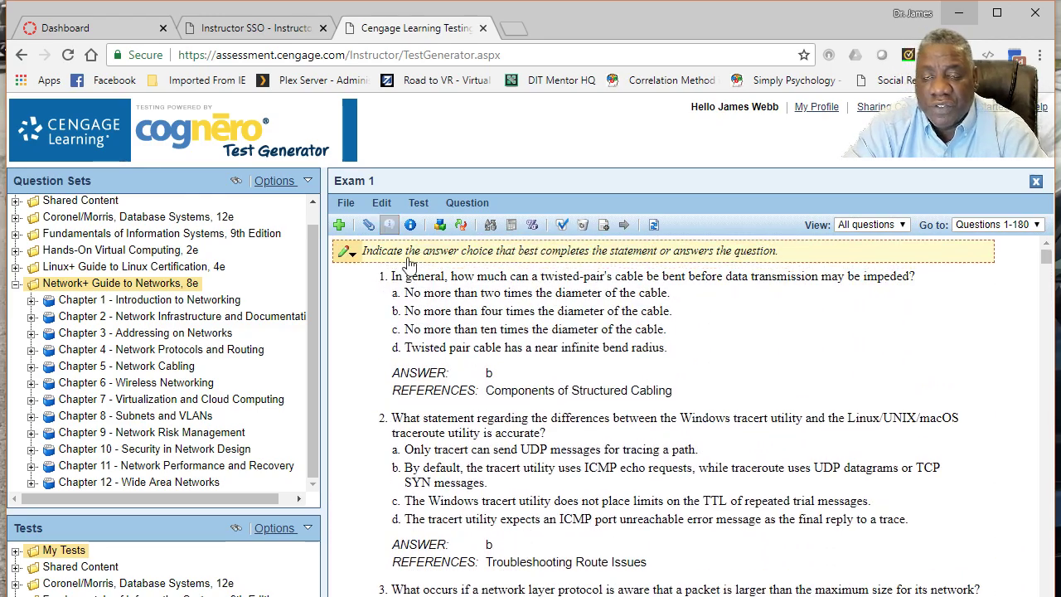
Step: Export Exam 1 in the QTI 1.2 standard format
{"action": "left_click", "coordinate": [346, 207]}
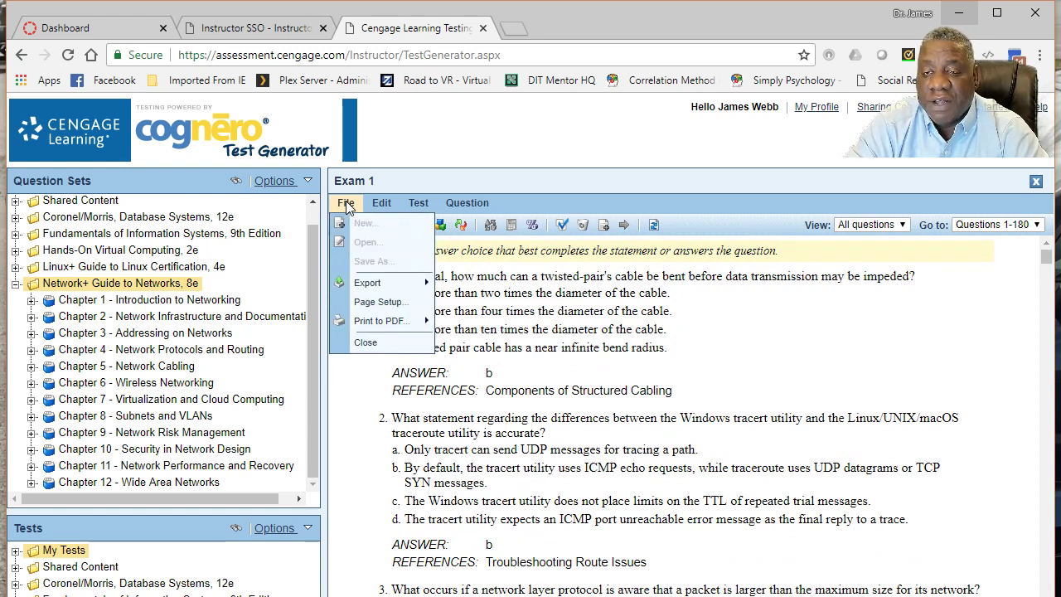
{"action": "left_click", "coordinate": [346, 203]}
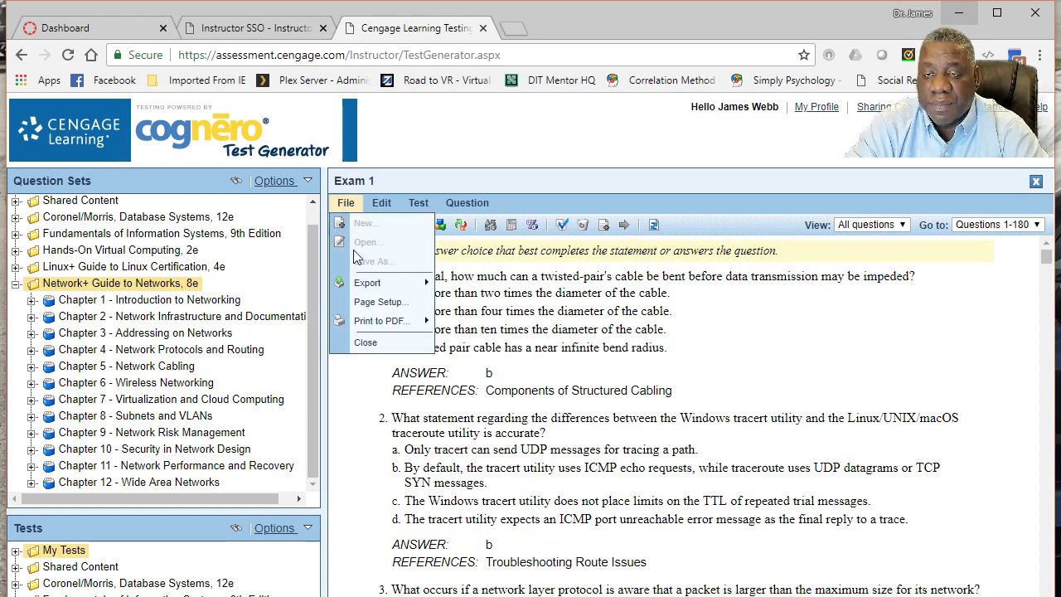
{"action": "mouse_move", "coordinate": [365, 286]}
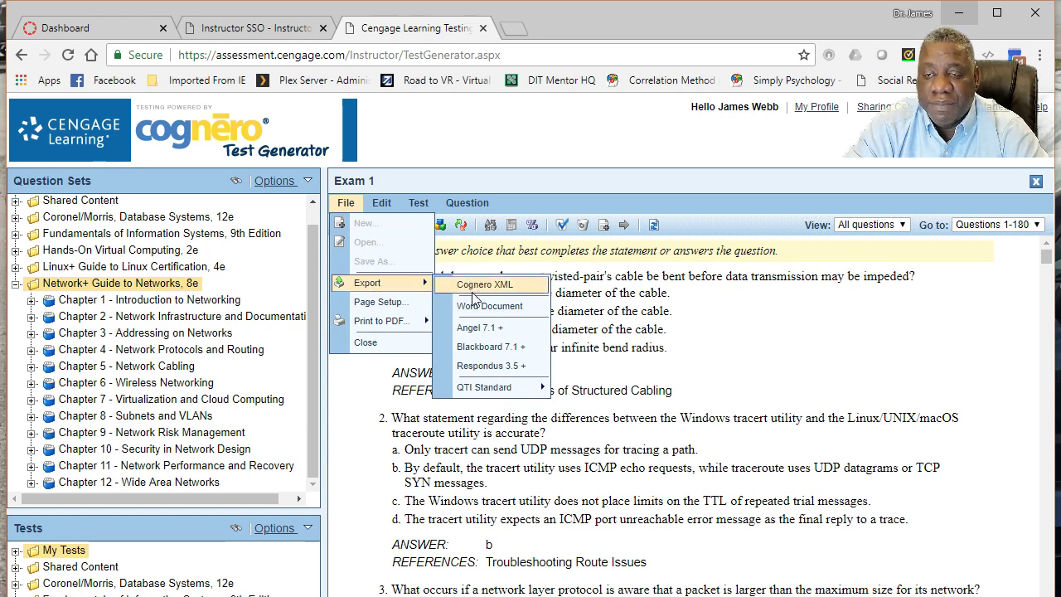
{"action": "mouse_move", "coordinate": [489, 392]}
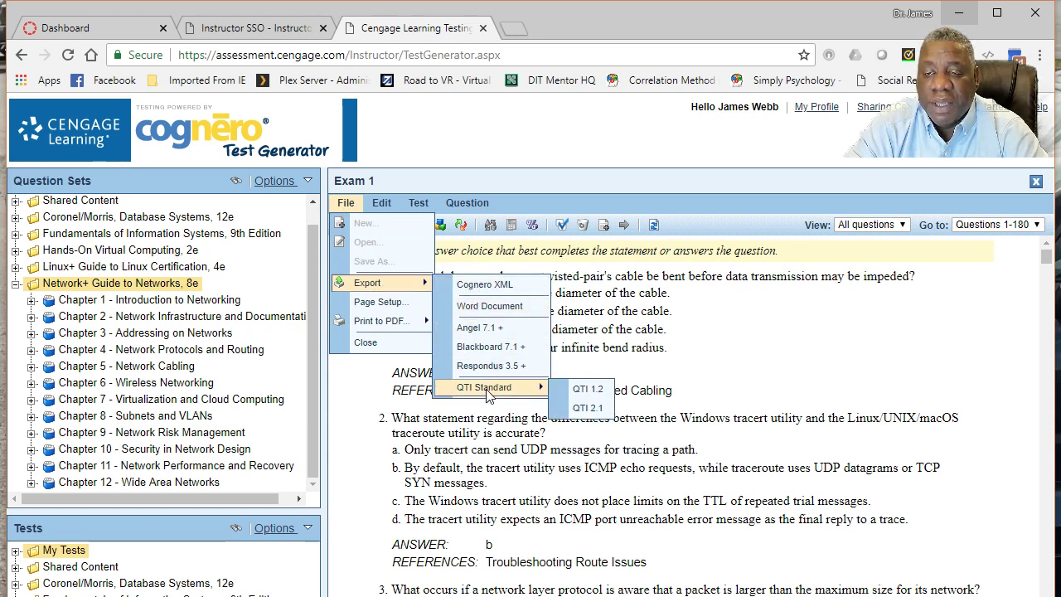
{"action": "left_click", "coordinate": [584, 389]}
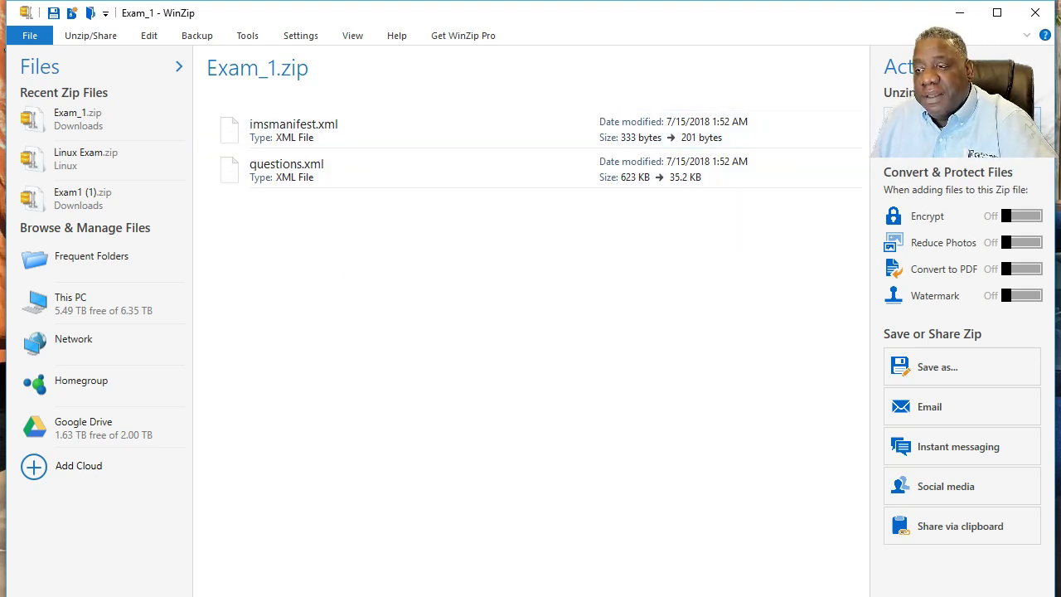
Step: Start unzipping Exam_1.zip in WinZip and browse to the Cognero test folder inside Bachelor Programs on Local Disk (D:)
{"action": "left_click", "coordinate": [953, 116]}
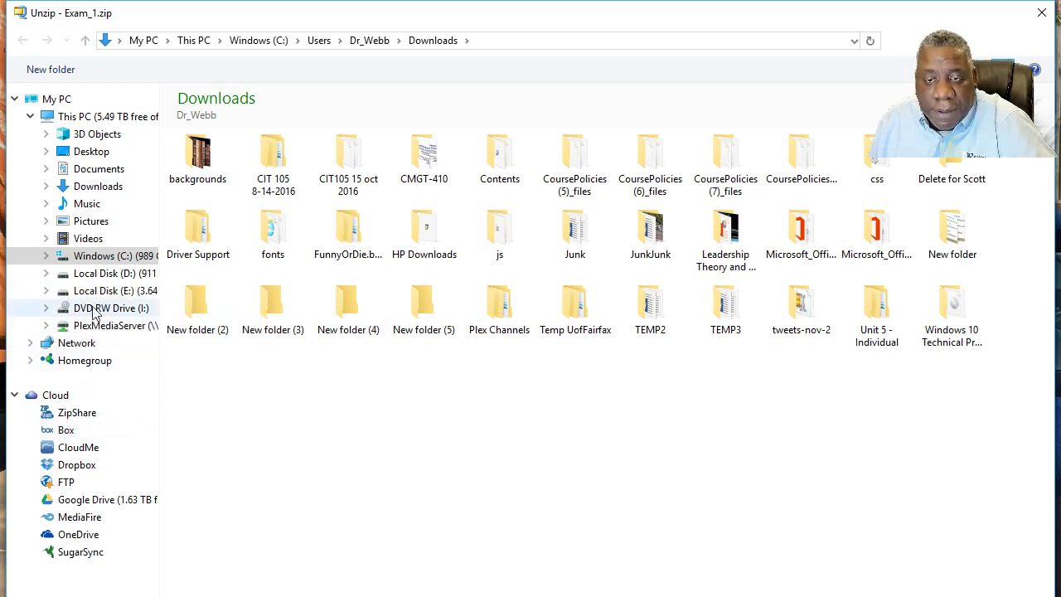
{"action": "left_click", "coordinate": [96, 274]}
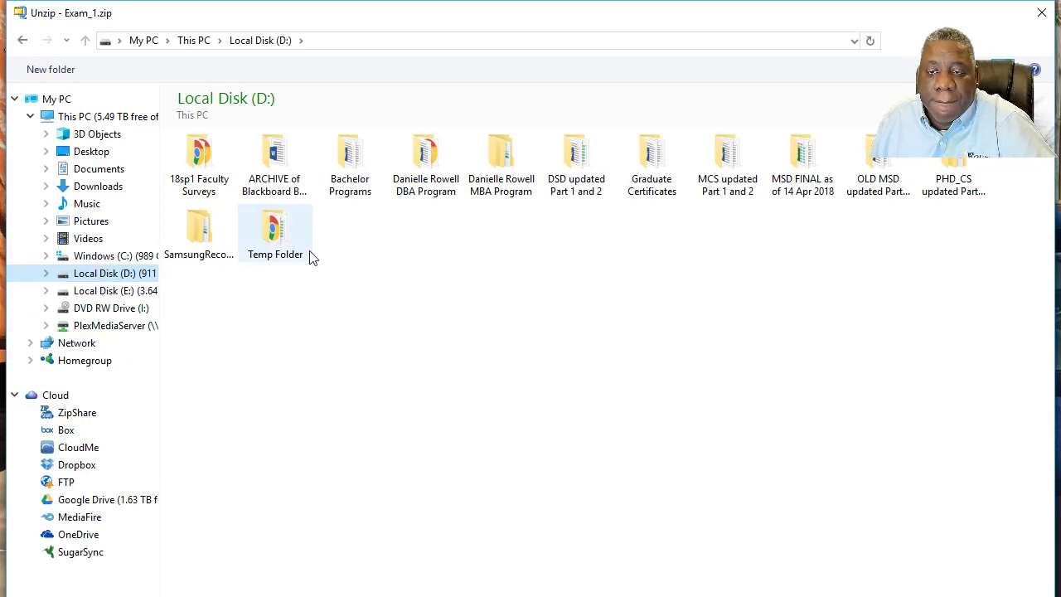
{"action": "double_click", "coordinate": [343, 164]}
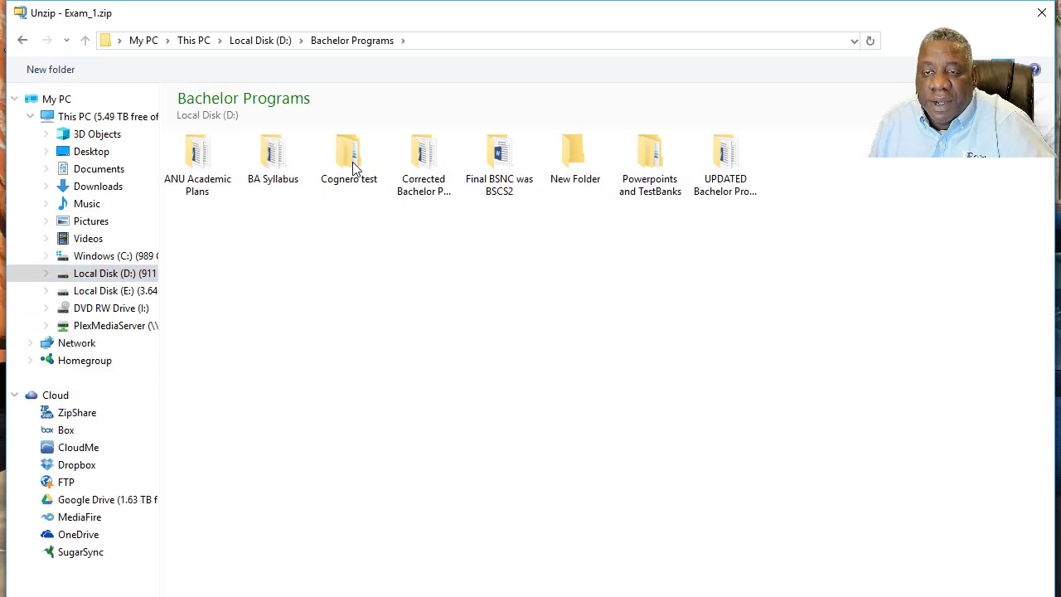
{"action": "double_click", "coordinate": [354, 153]}
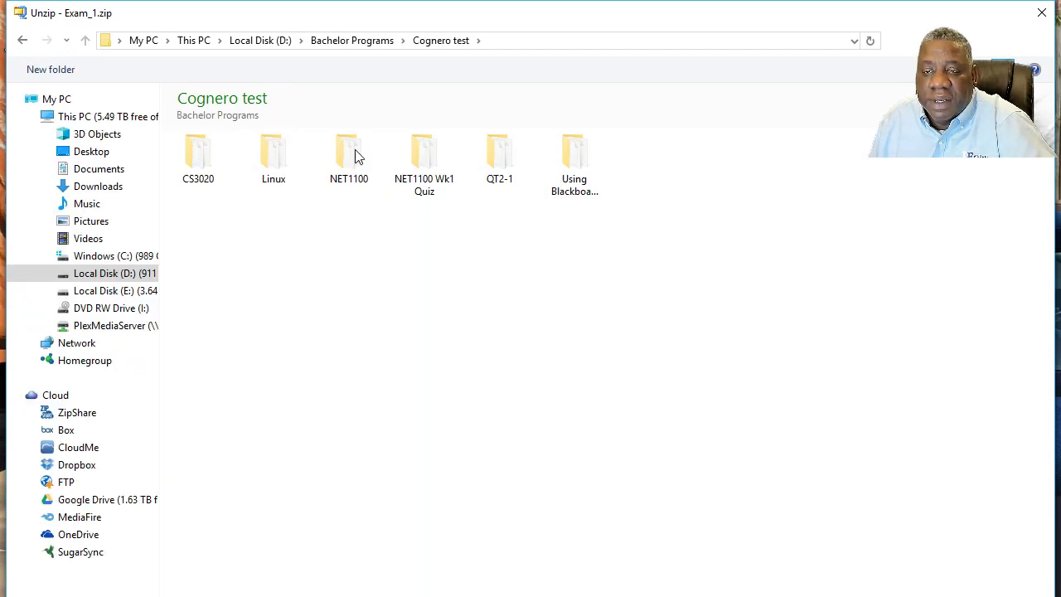
Step: Create a new folder named Networking inside the Cognero test folder
{"action": "left_click", "coordinate": [46, 73]}
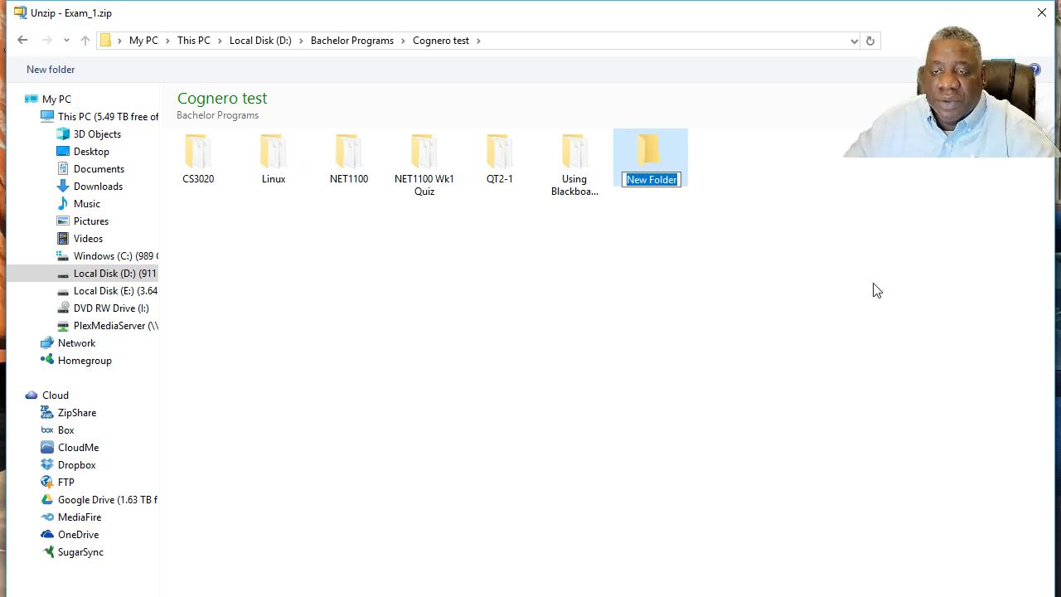
{"action": "type", "text": "N"}
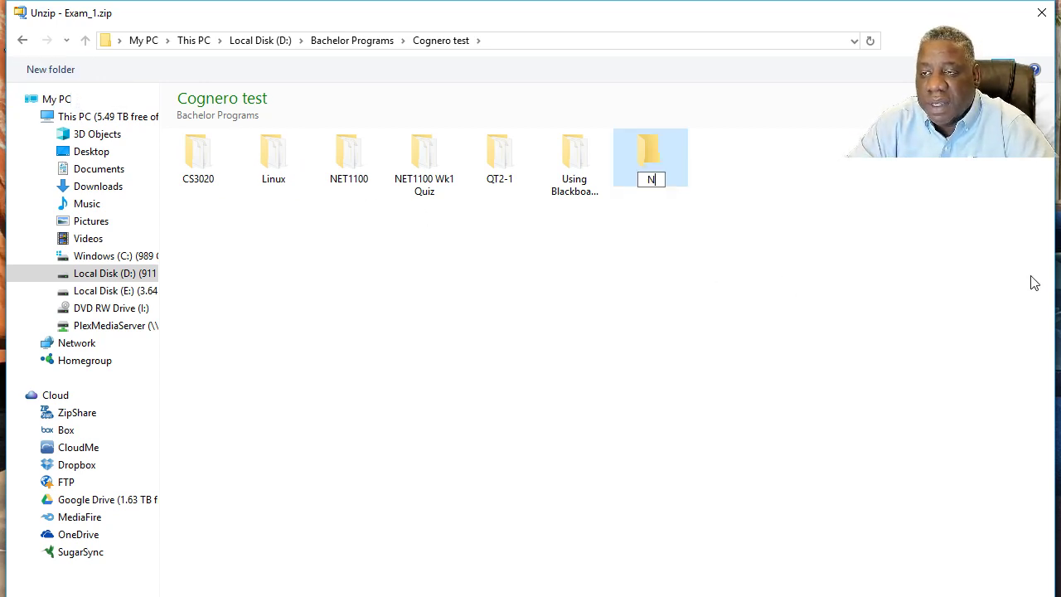
{"action": "type", "text": "etworking"}
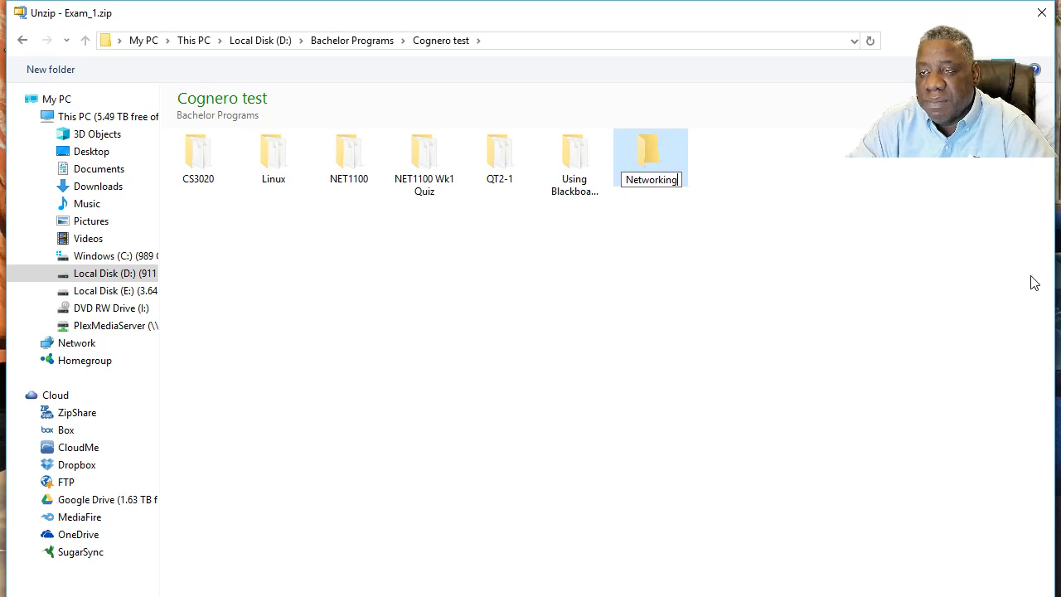
{"action": "key", "text": "Return"}
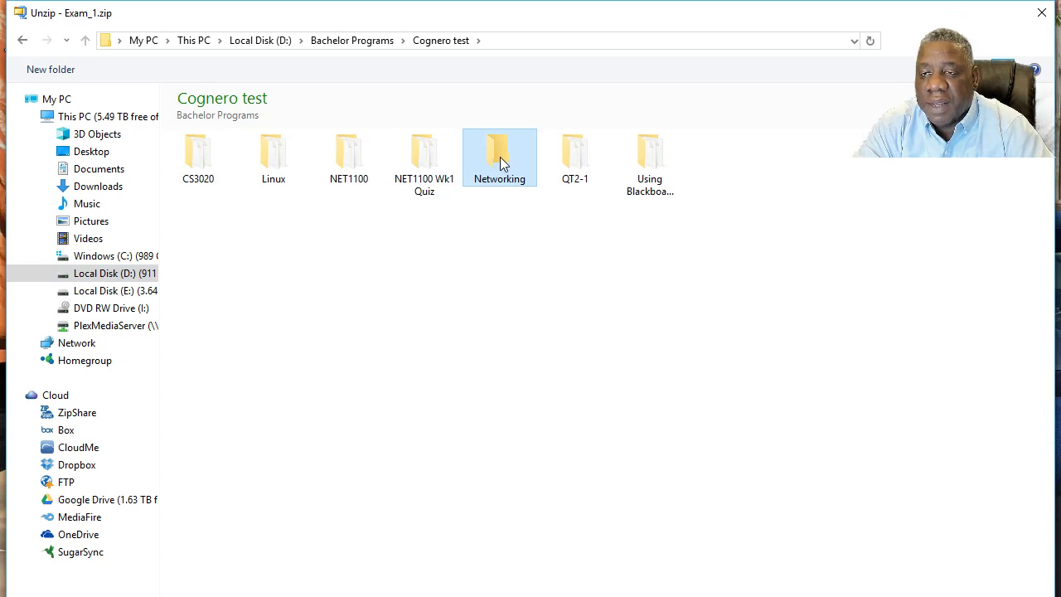
Step: Unzip the contents of Exam_1.zip into the Networking folder and close WinZip
{"action": "double_click", "coordinate": [500, 156]}
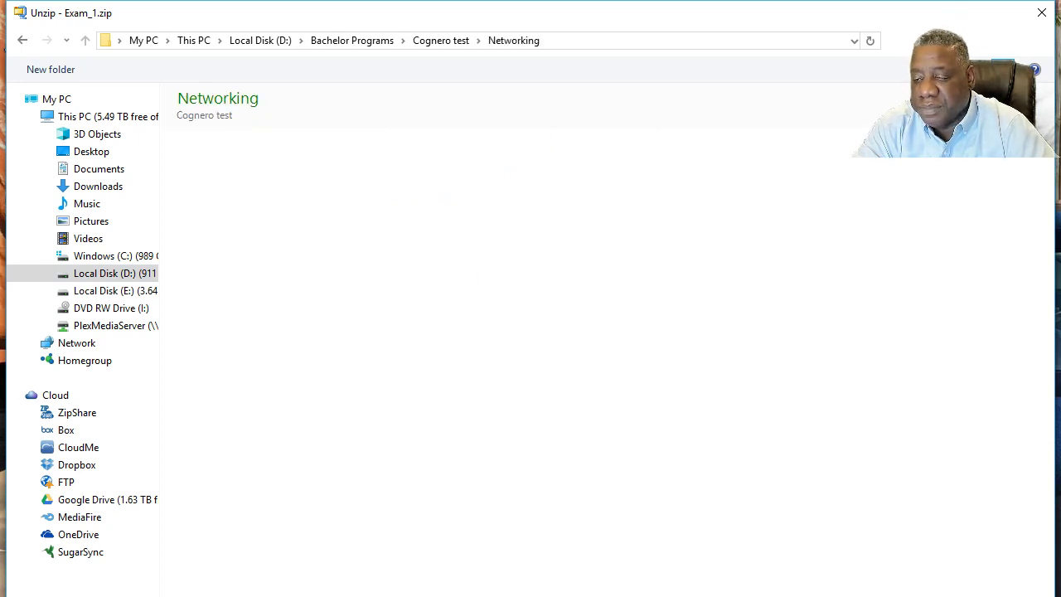
{"action": "key", "text": "Return"}
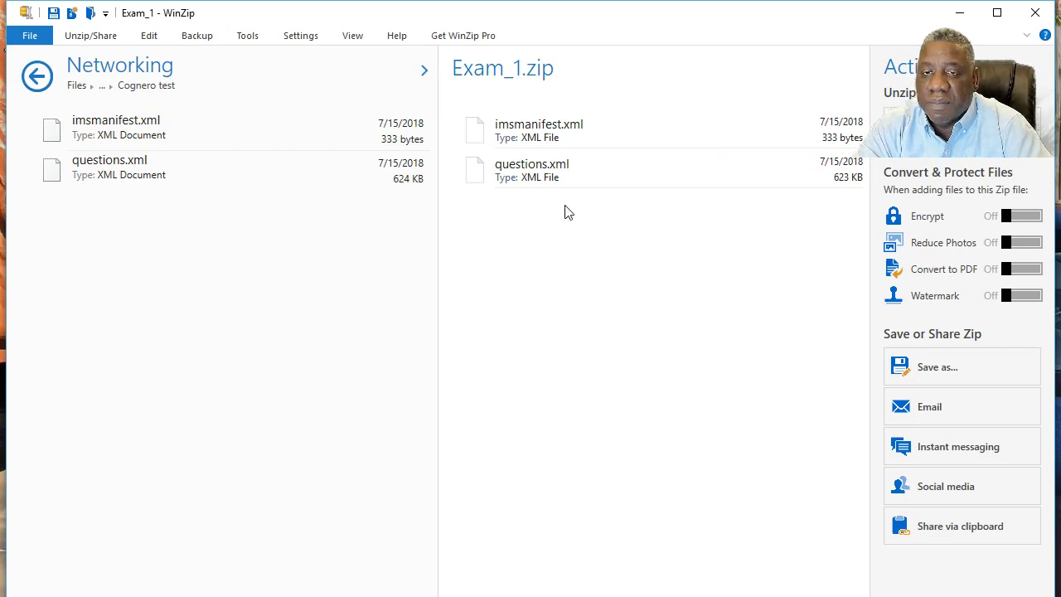
{"action": "left_click", "coordinate": [1034, 13]}
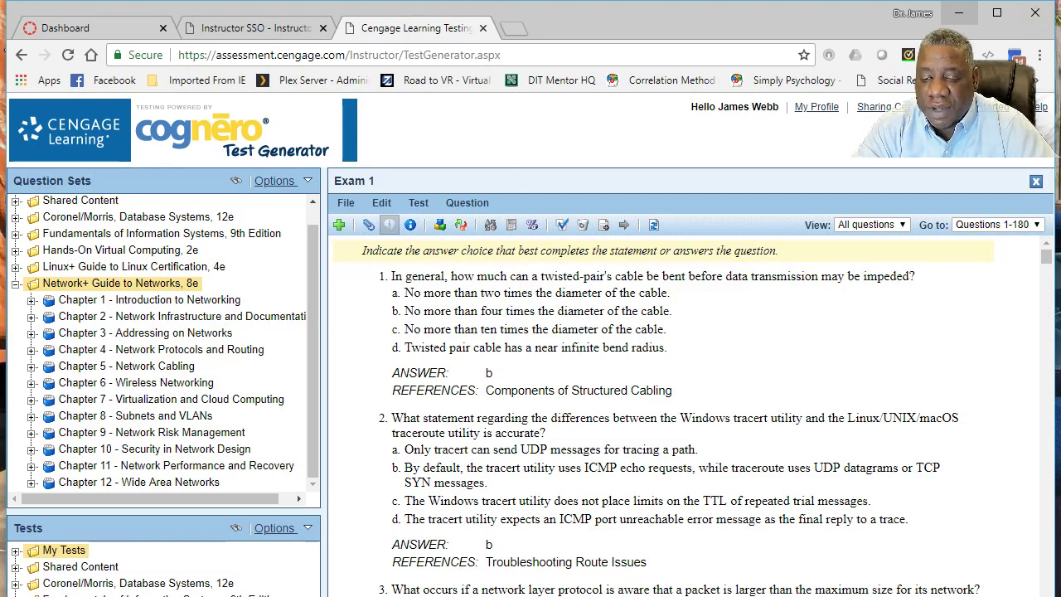
Step: Switch to File Explorer and open the Networking folder under Bachelor Programs, Cognero test on Local Disk (D:)
{"action": "key", "text": "alt+Tab"}
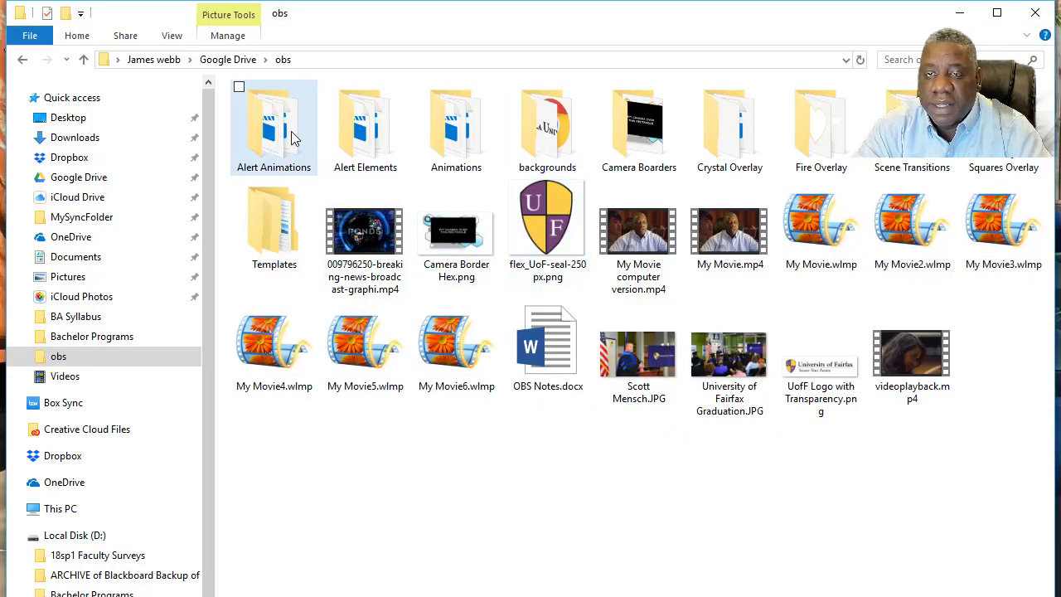
{"action": "left_click", "coordinate": [209, 63]}
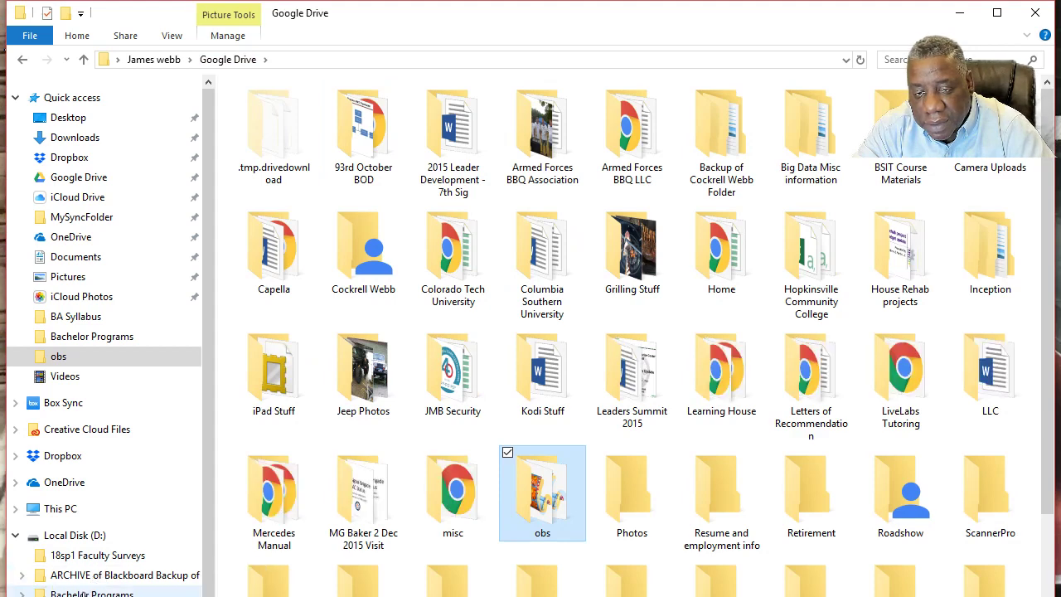
{"action": "left_click", "coordinate": [83, 593]}
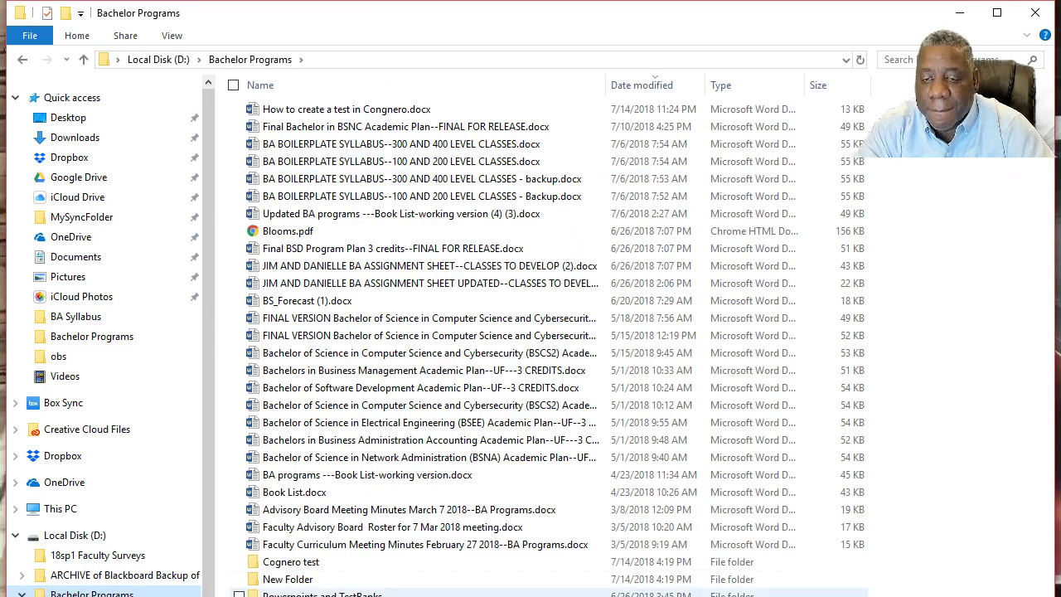
{"action": "double_click", "coordinate": [286, 565]}
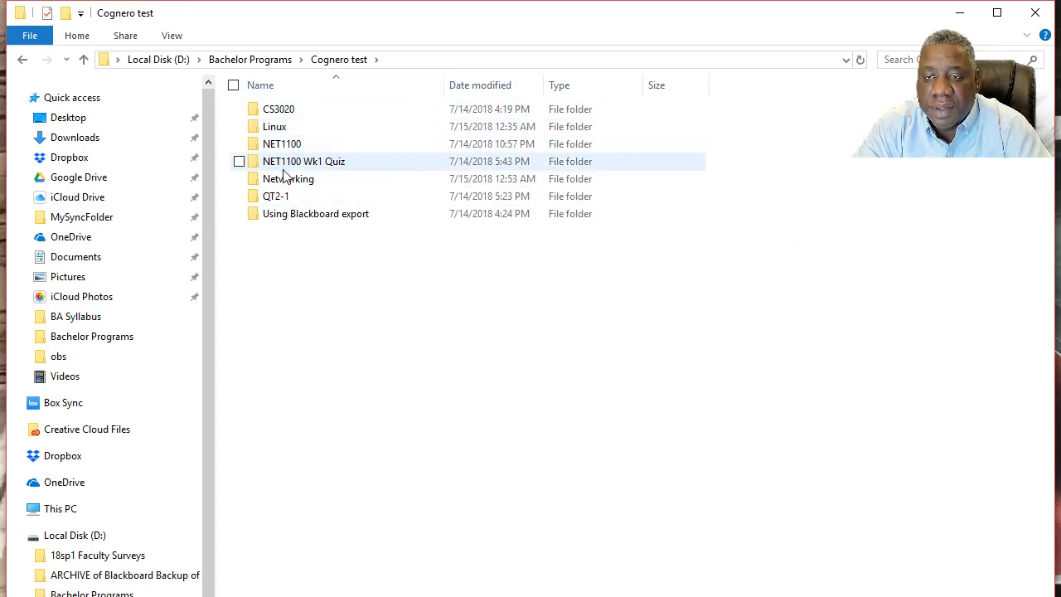
{"action": "double_click", "coordinate": [282, 182]}
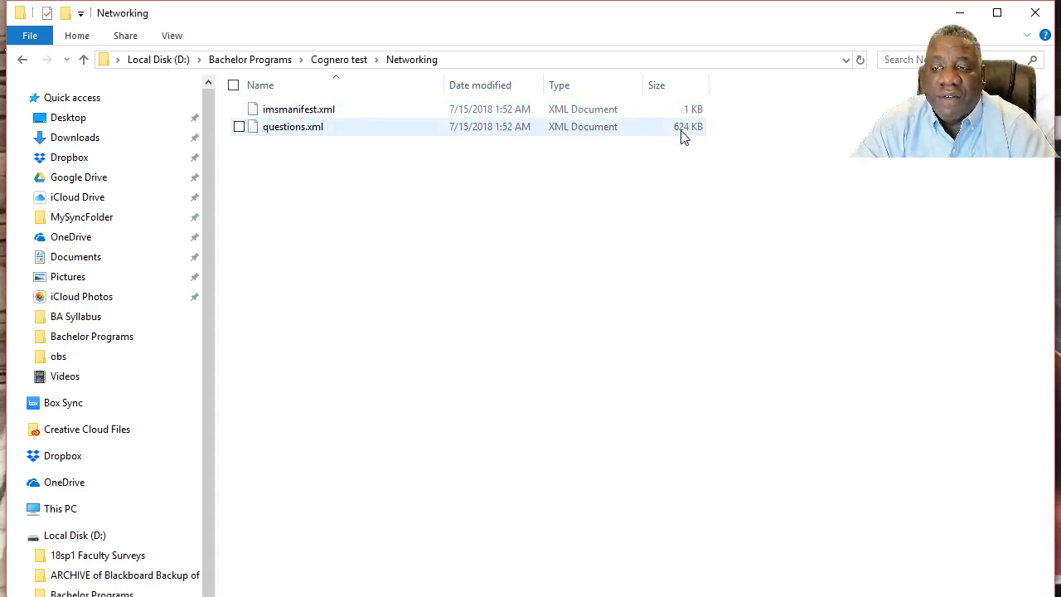
Step: Select imsmanifest.xml and questions.xml and start adding both to a new Zip file with WinZip
{"action": "left_click", "coordinate": [239, 127]}
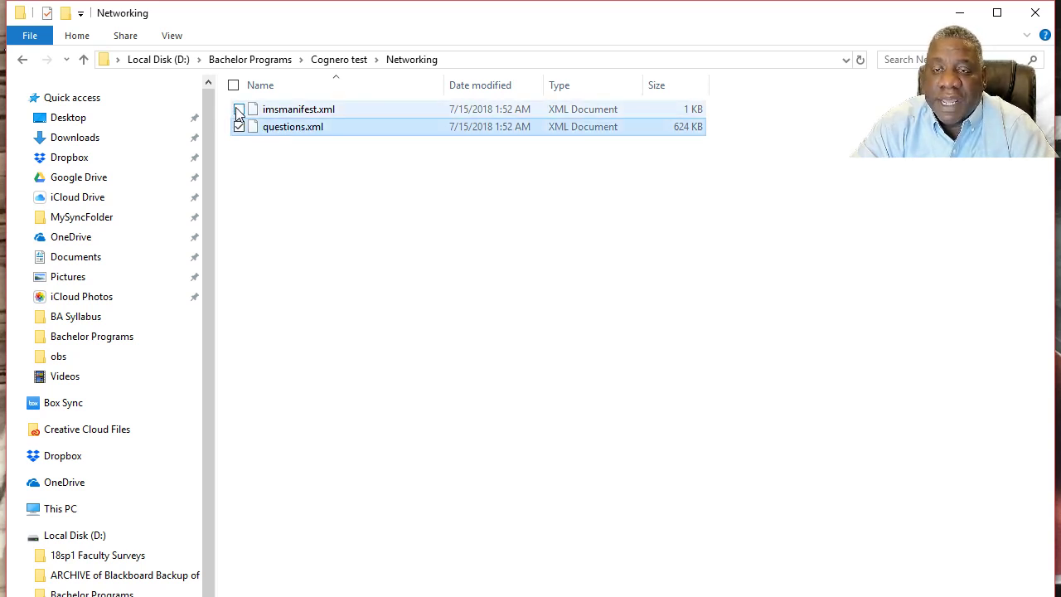
{"action": "left_click", "coordinate": [238, 109]}
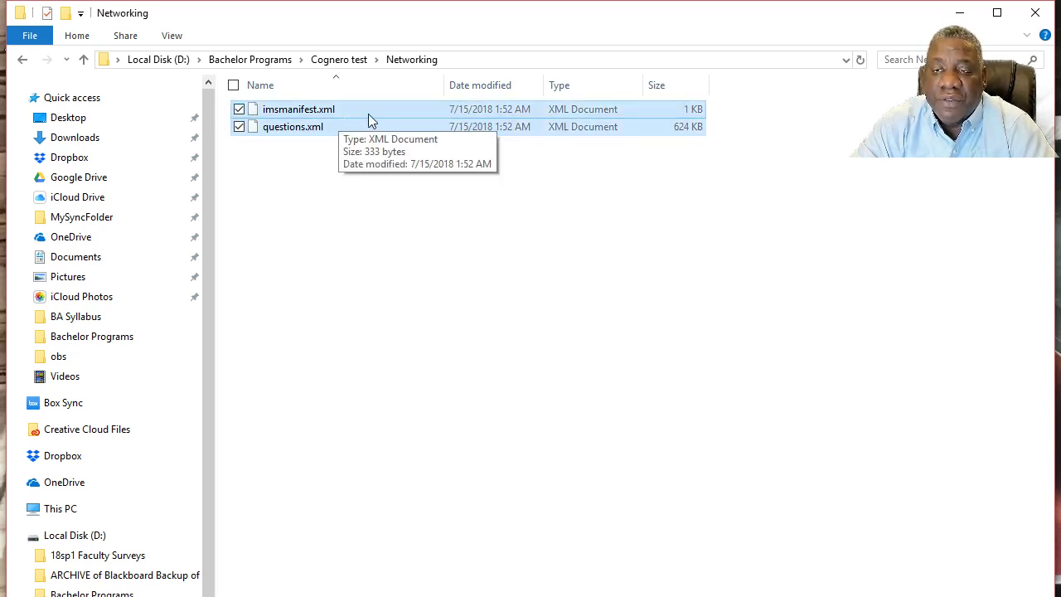
{"action": "right_click", "coordinate": [368, 116]}
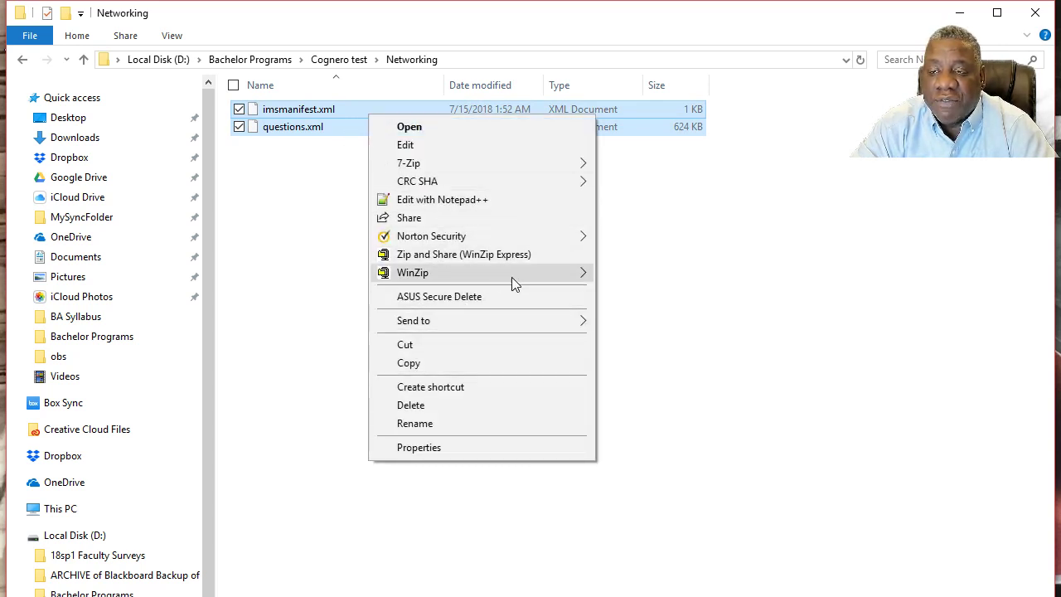
{"action": "mouse_move", "coordinate": [558, 278]}
{"action": "left_click", "coordinate": [652, 274]}
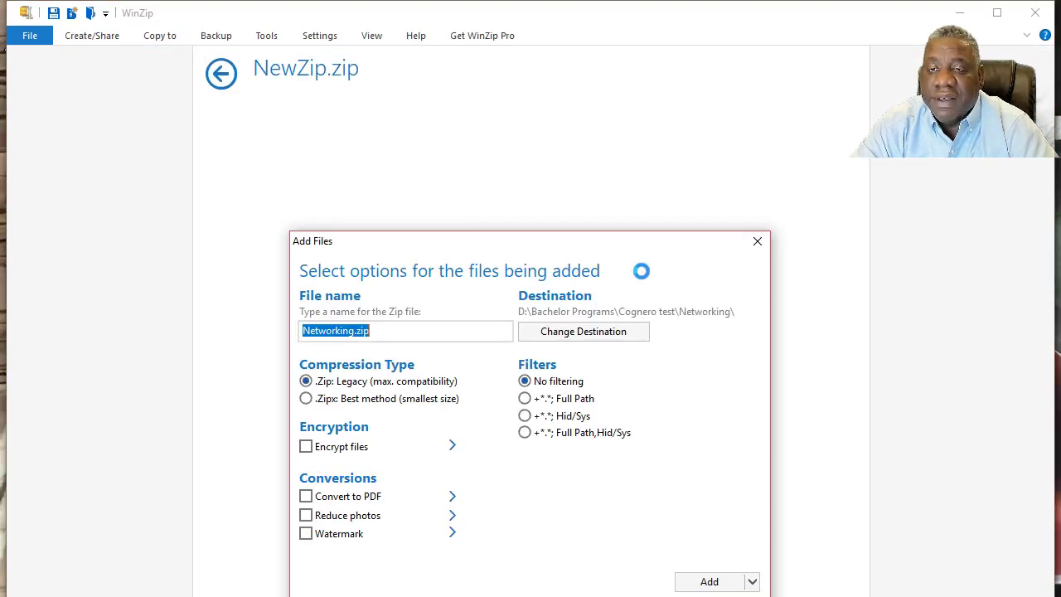
Step: Name the archive Networking Exam 1.zip and add the two XML files to it in the Networking folder
{"action": "left_click", "coordinate": [302, 329]}
{"action": "left_click_drag", "start_coordinate": [301, 330], "coordinate": [356, 336]}
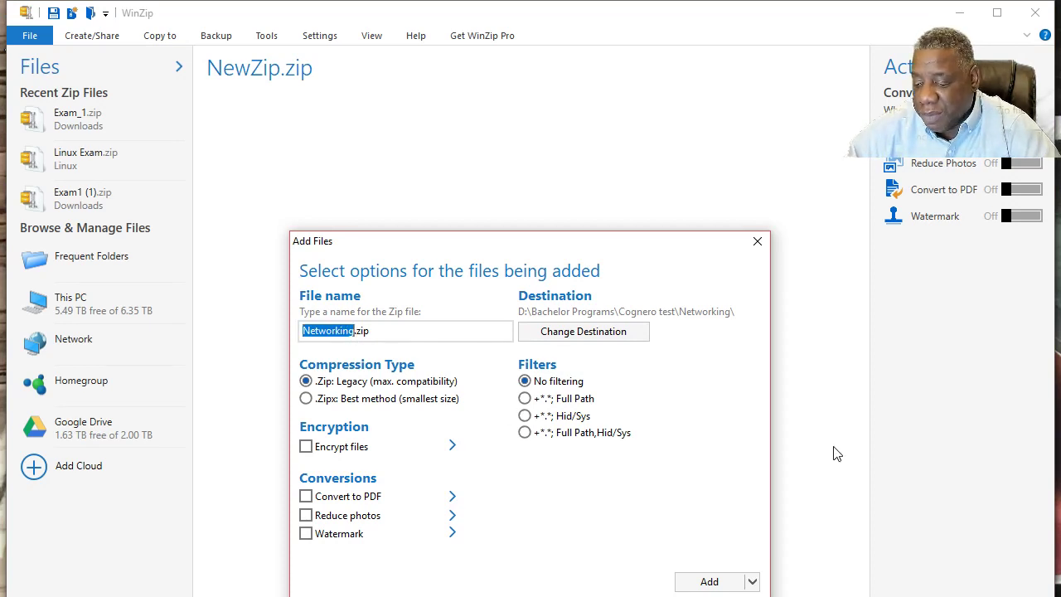
{"action": "key", "text": "End"}
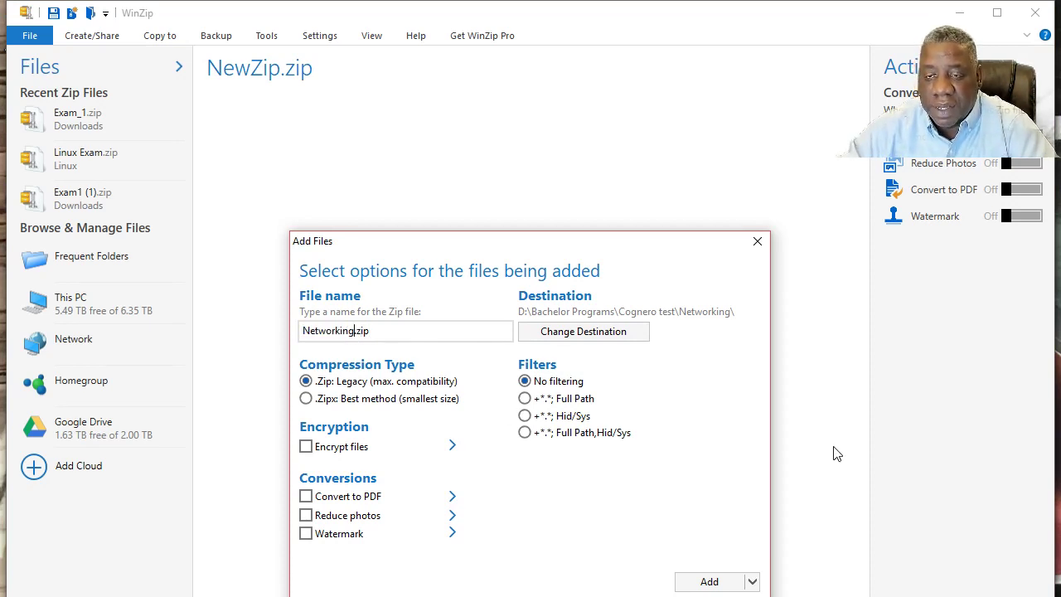
{"action": "type", "text": "E"}
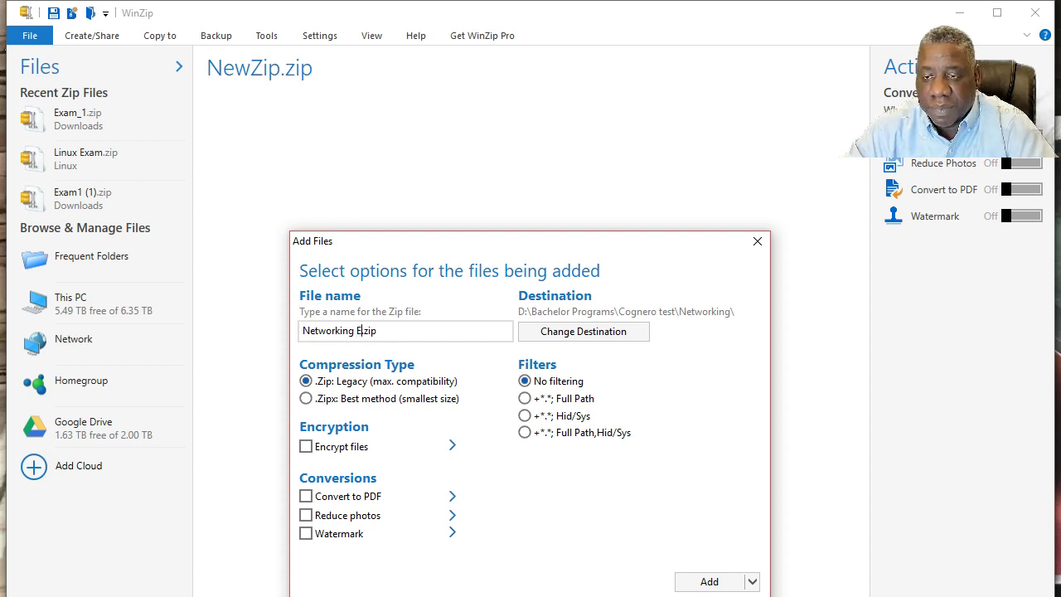
{"action": "type", "text": "xam 1"}
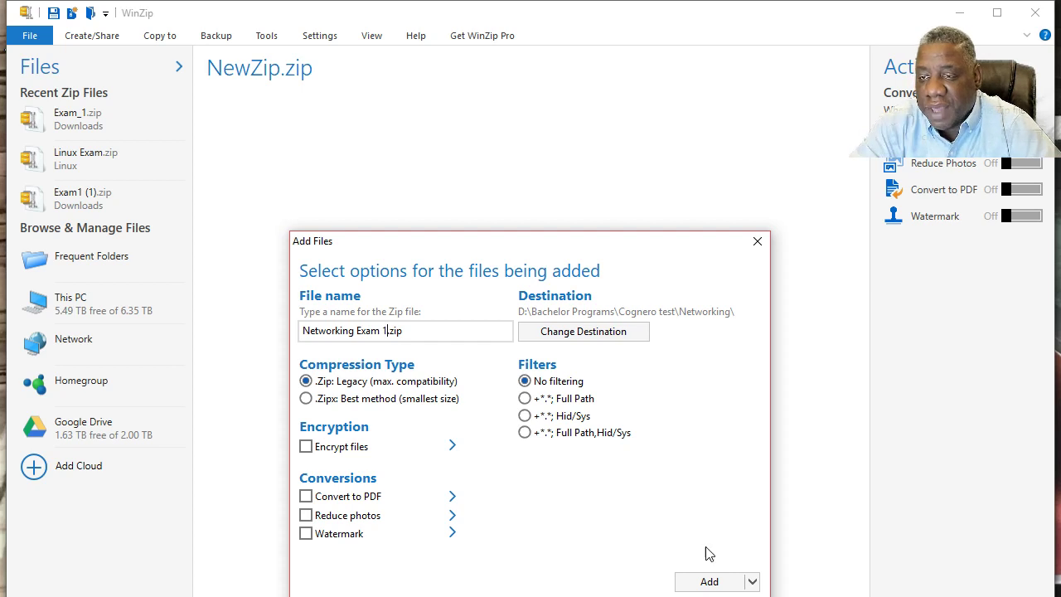
{"action": "left_click", "coordinate": [710, 580]}
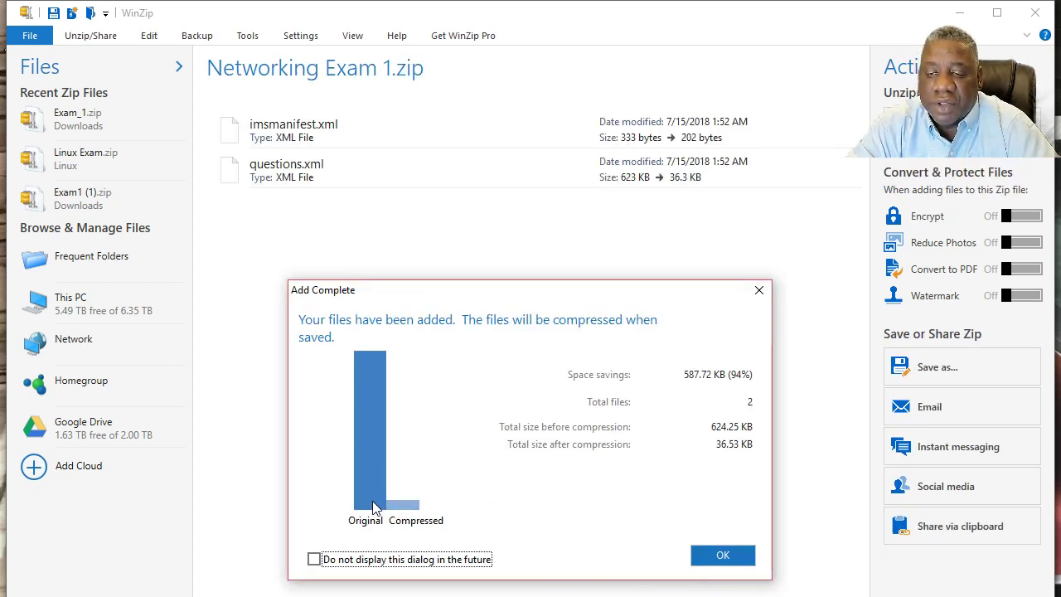
{"action": "left_click", "coordinate": [724, 557]}
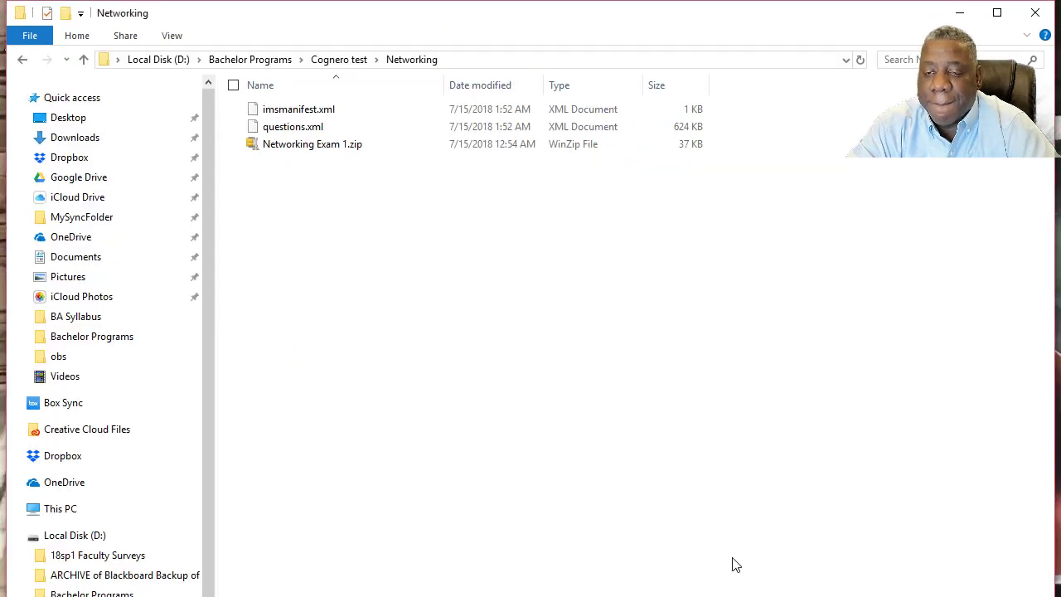
{"action": "mouse_move", "coordinate": [299, 135]}
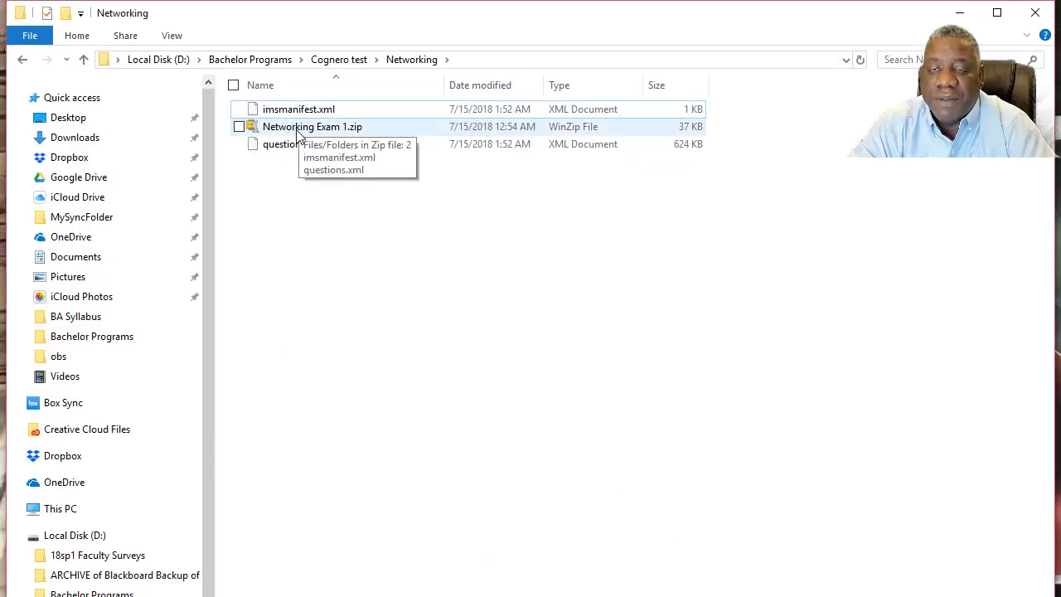